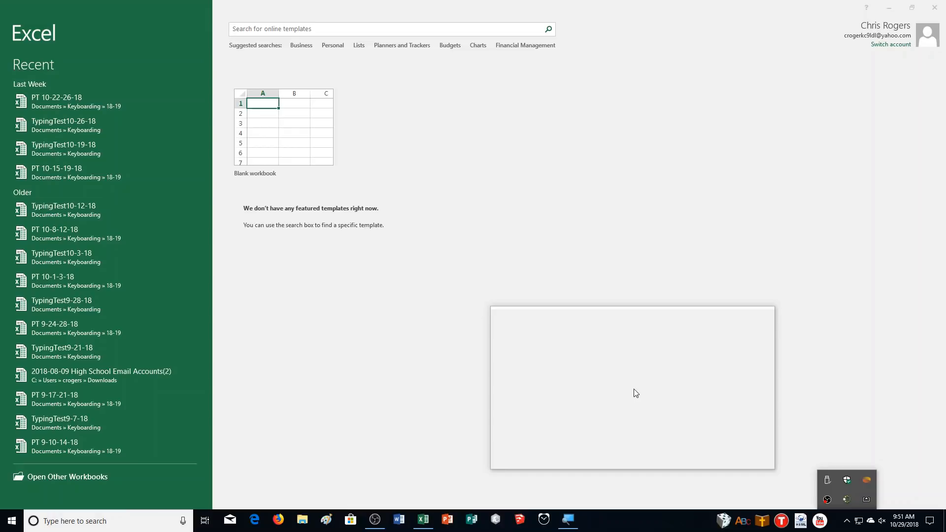
Create a blank workbook and add a second worksheet to it.
drag(633, 389, 572, 334)
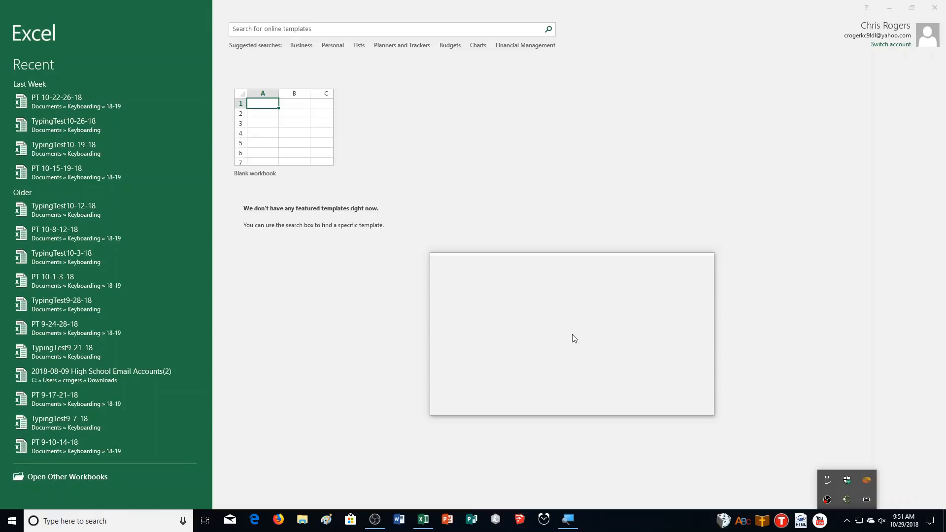
drag(572, 338, 235, 172)
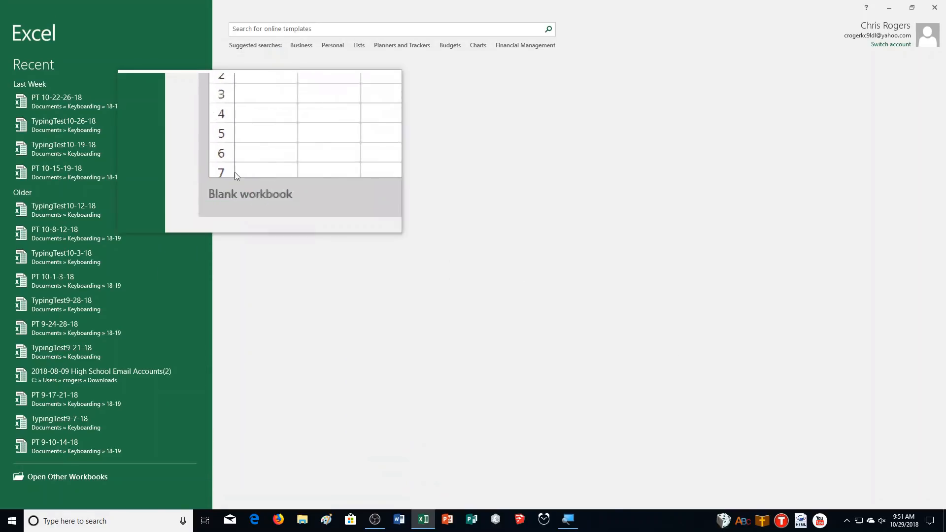
click(274, 154)
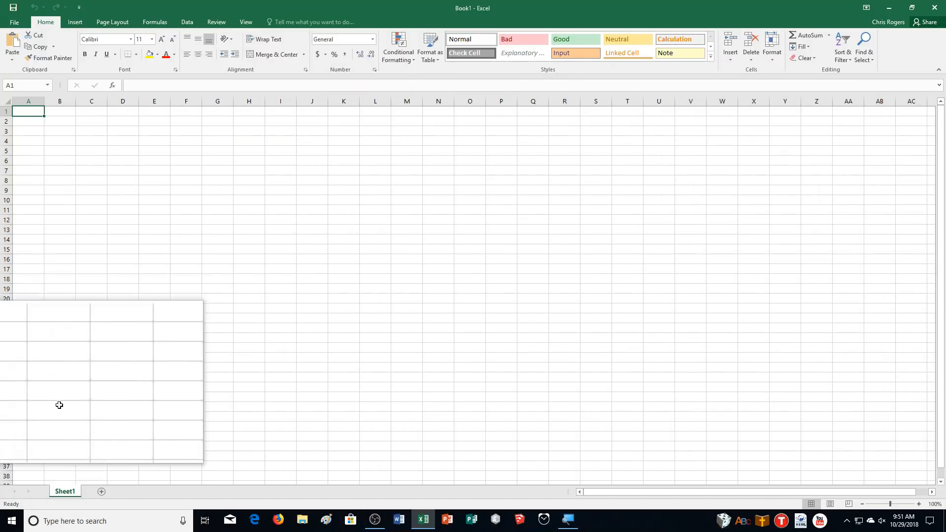
click(105, 492)
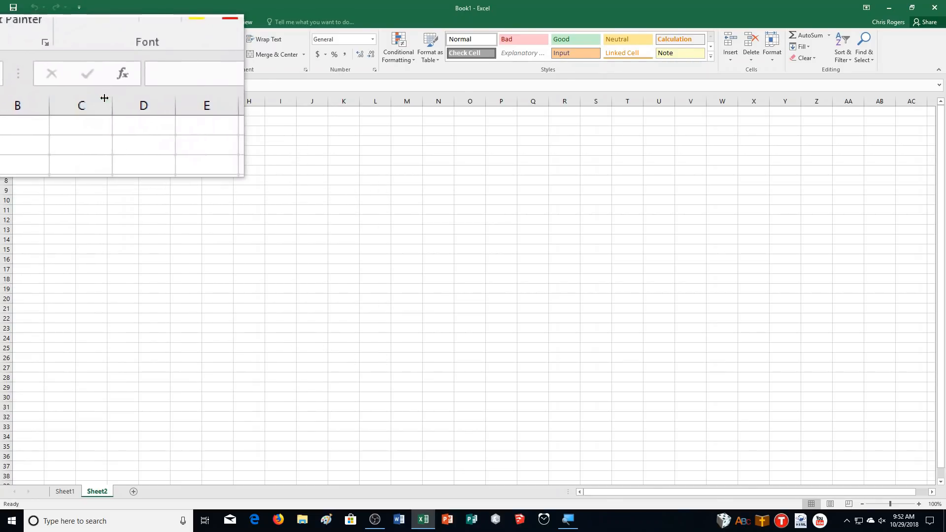
Enter the formula =F3*.25+F3 in cell P22 of Sheet2.
click(89, 116)
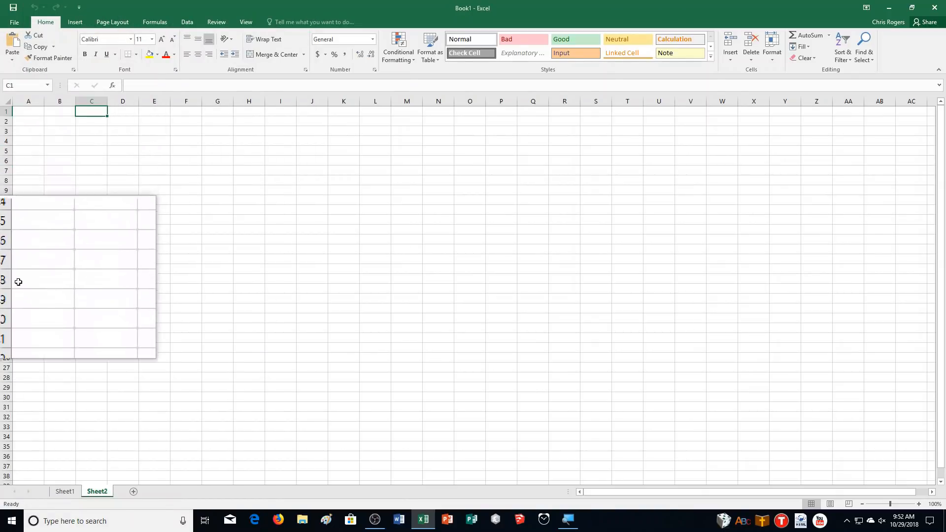
click(514, 319)
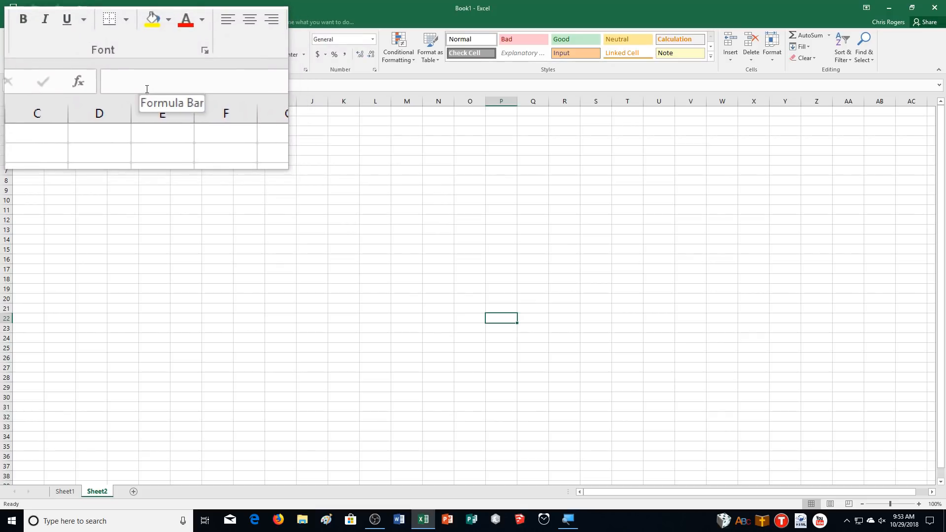
click(147, 88)
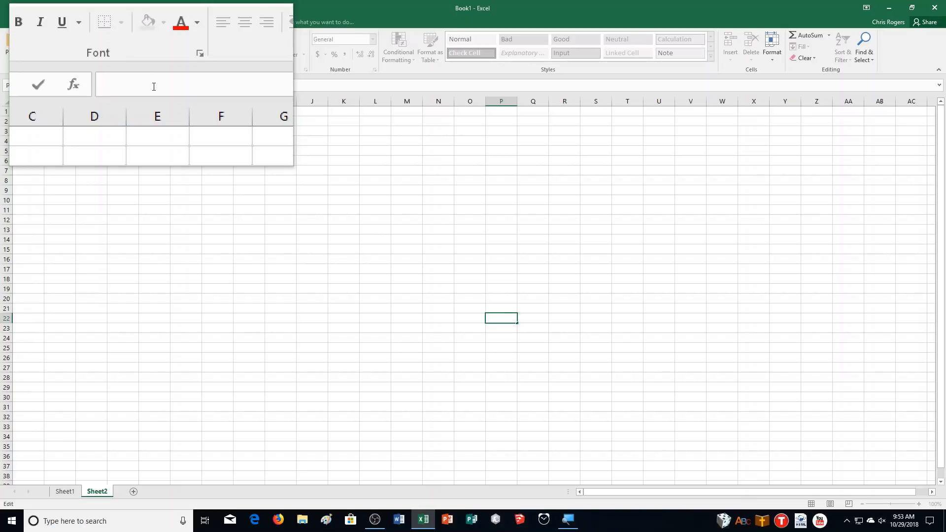
text(=)
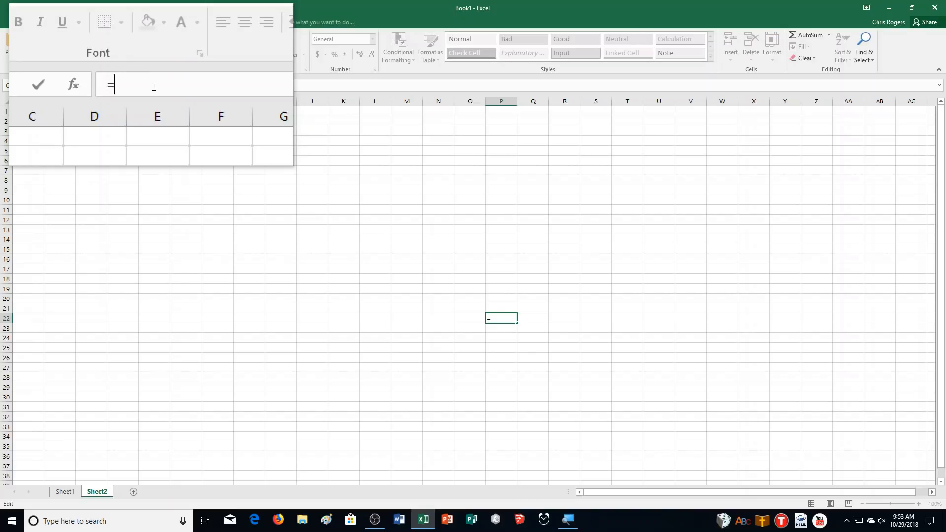
text(F3)
text(*.25)
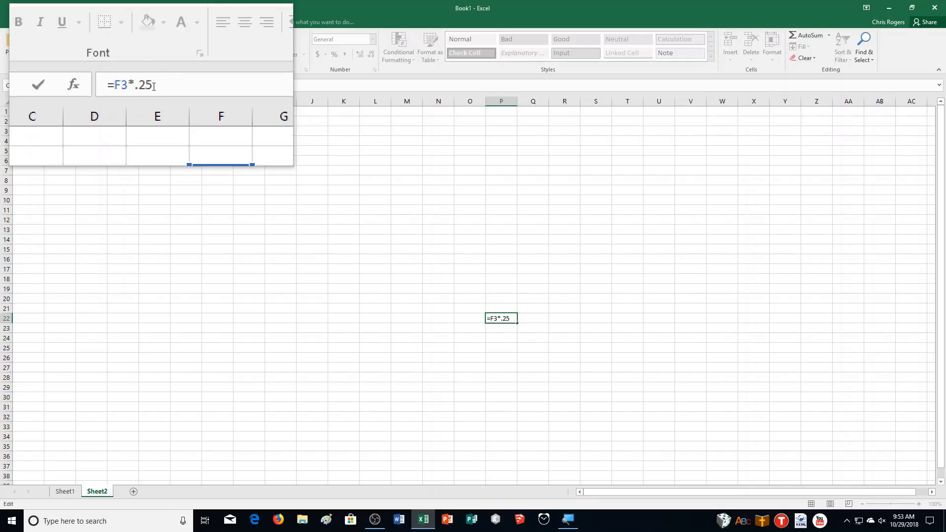
text(+F3)
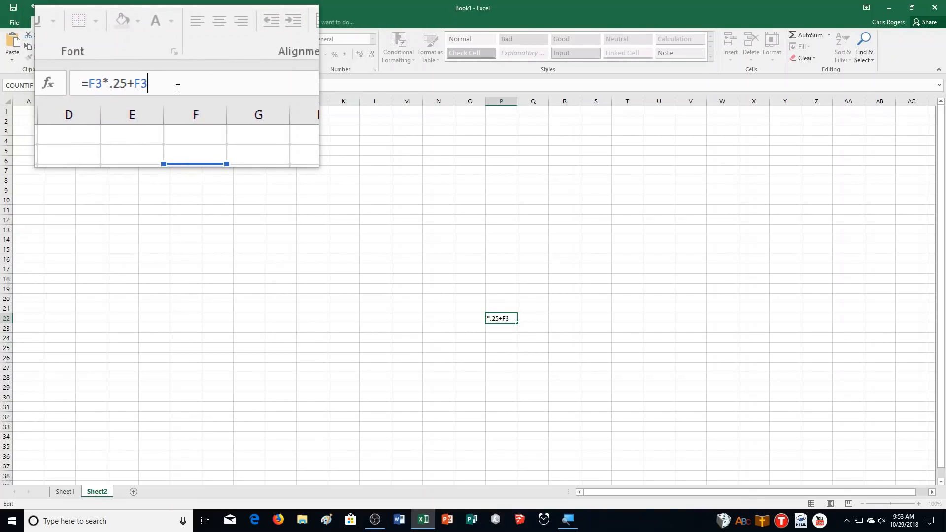
key(Return)
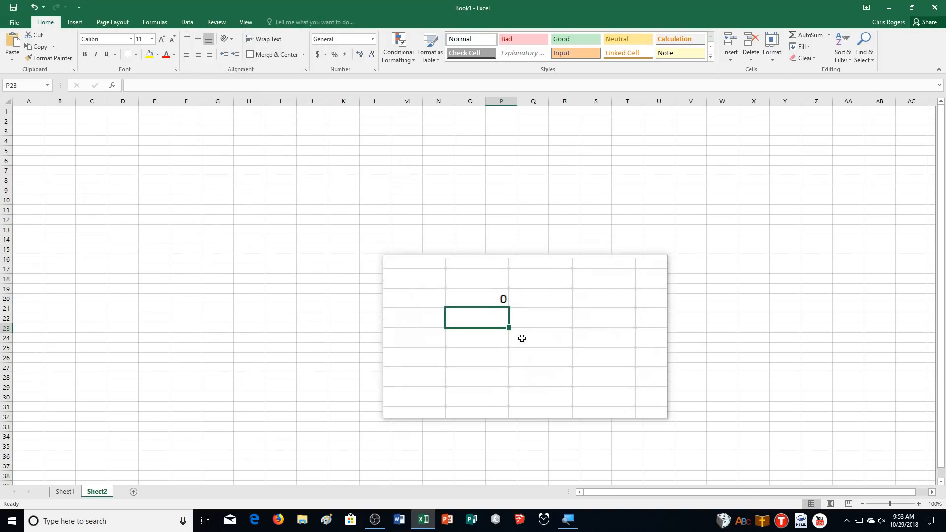
Reselect cell P22 to review its formula, and select all cells of Sheet2 before returning to cell E2.
click(517, 321)
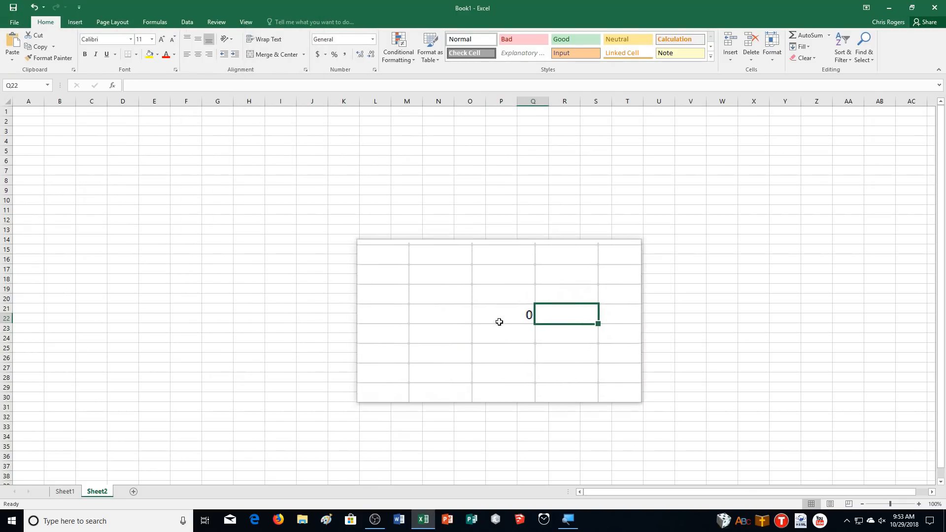
click(498, 320)
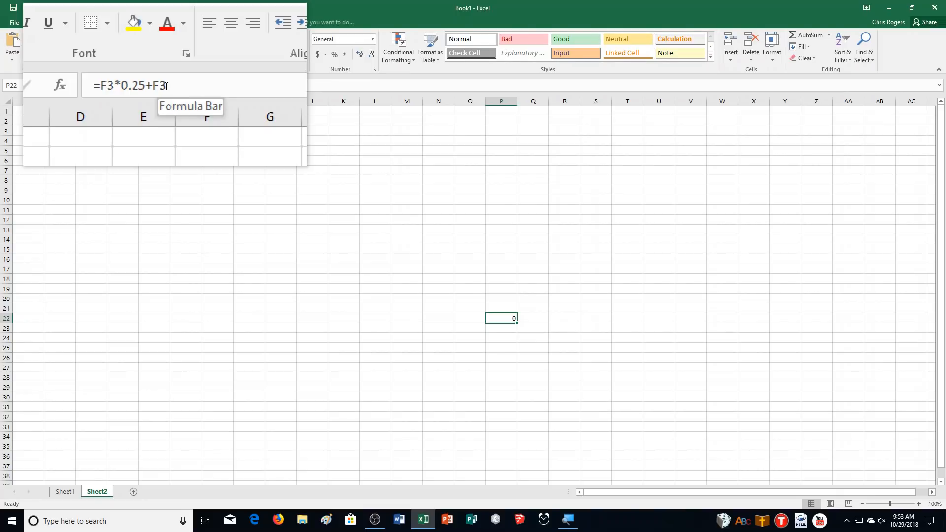
click(7, 101)
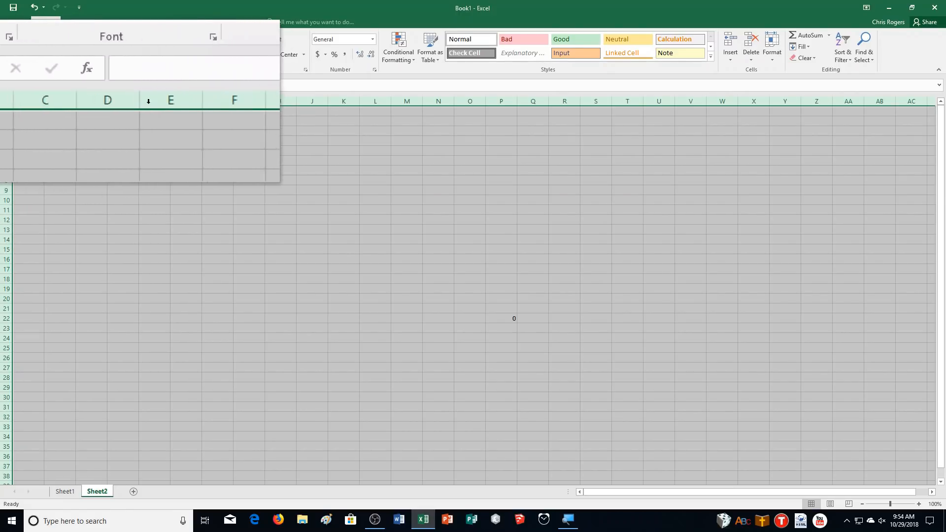
click(153, 120)
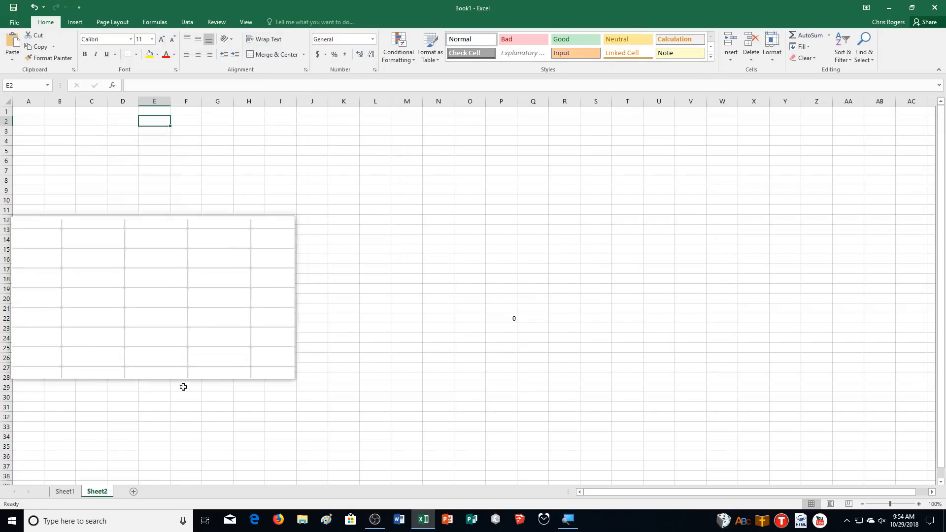
Switch between Sheet1 and Sheet2, and view the tab color choices for Sheet2 without picking one.
click(74, 493)
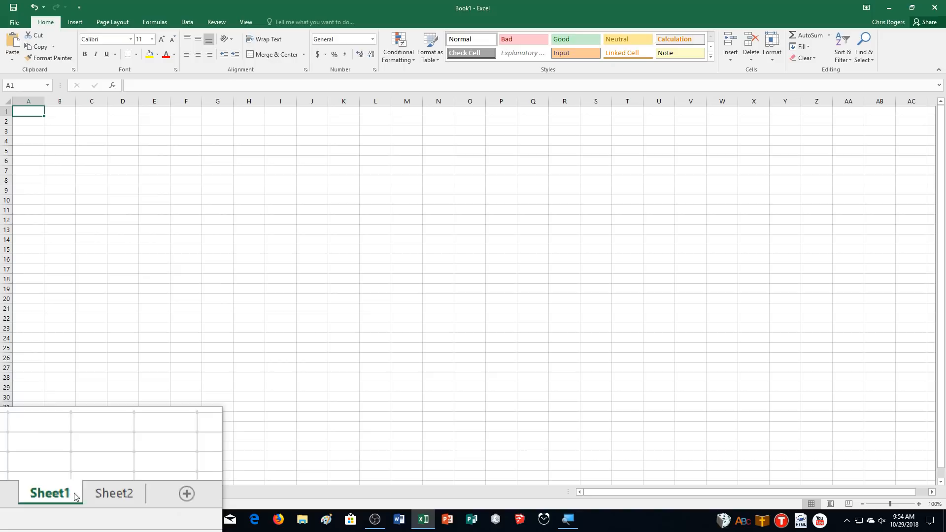
click(102, 494)
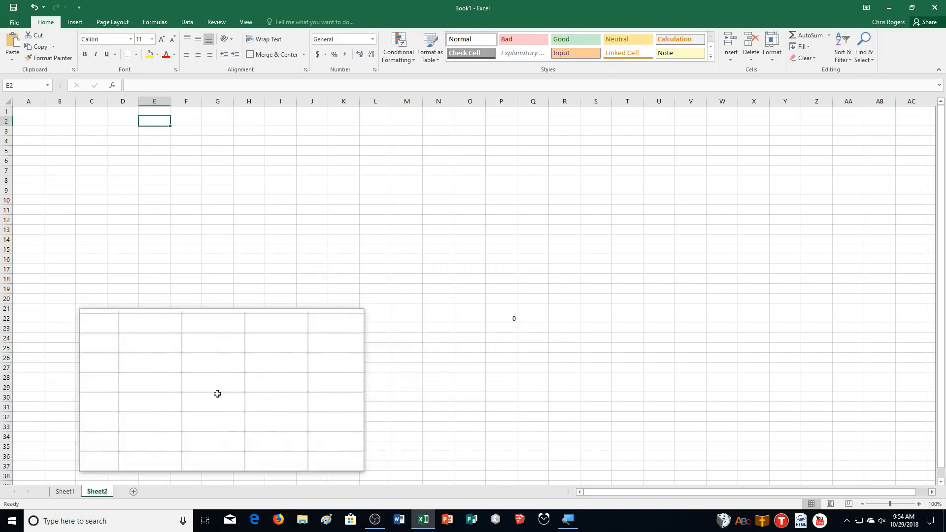
click(63, 492)
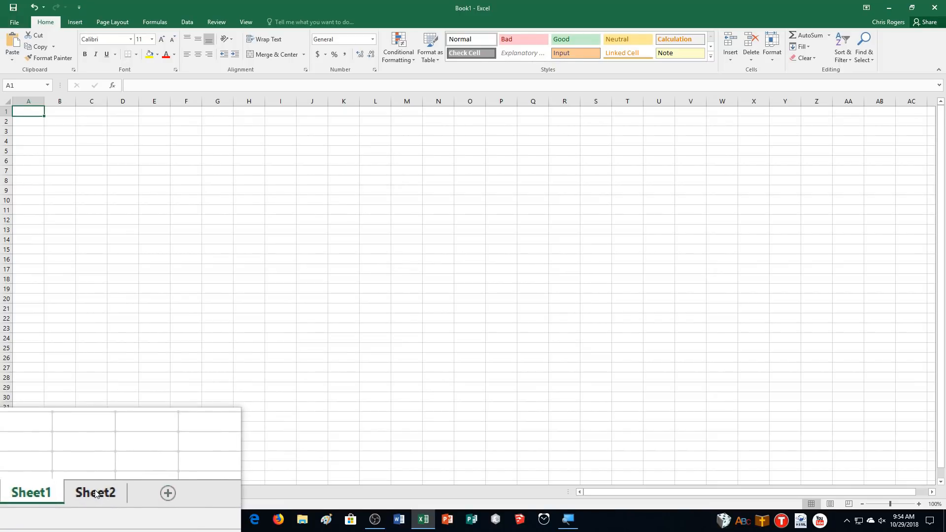
right_click(94, 493)
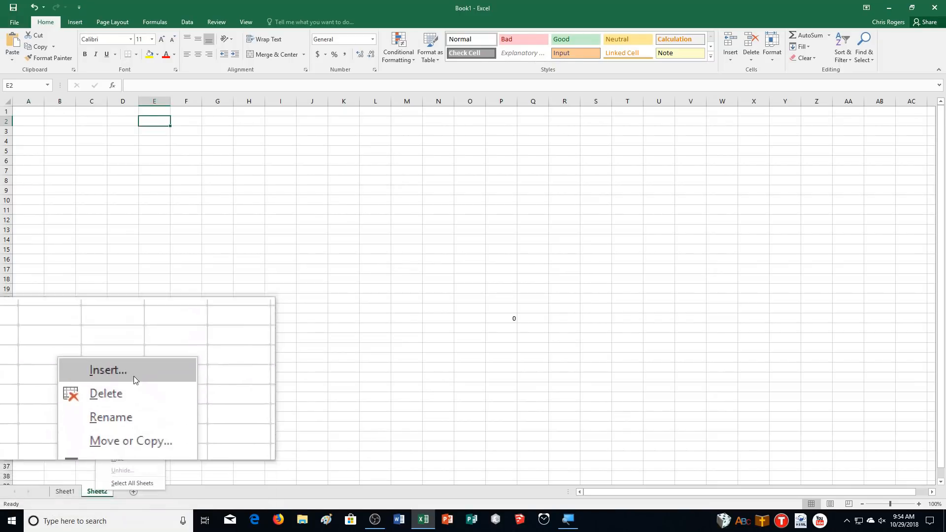
mouse_move(142, 452)
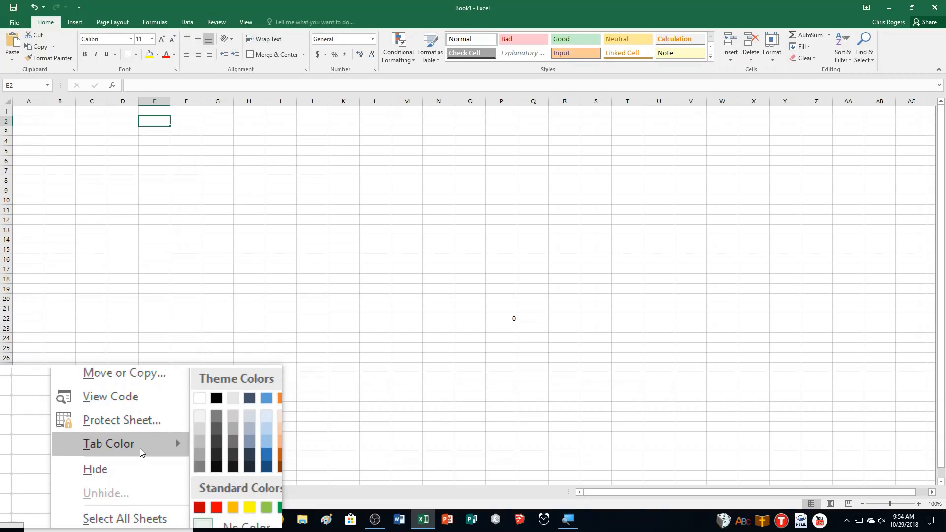
click(331, 423)
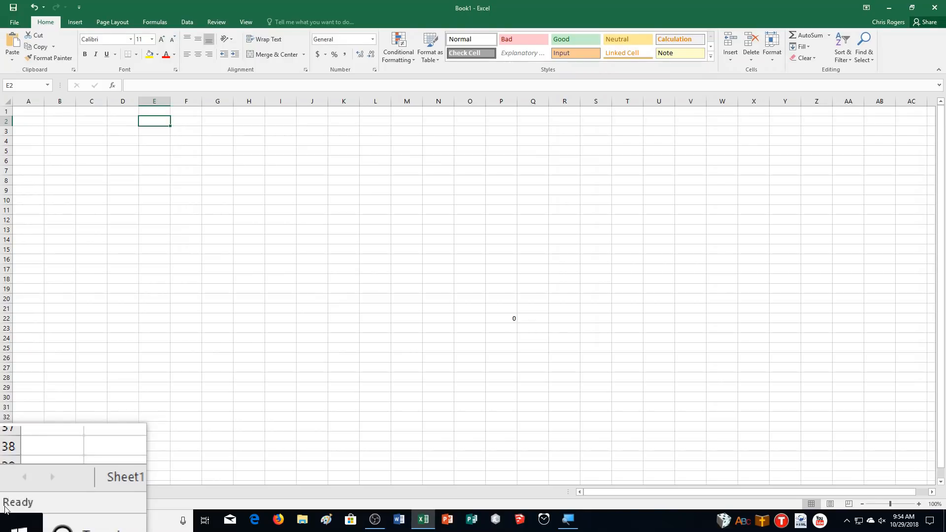
Compare Sheet2 in Page Layout, Page Break Preview and Normal views, and examine the dashed page break lines.
click(829, 494)
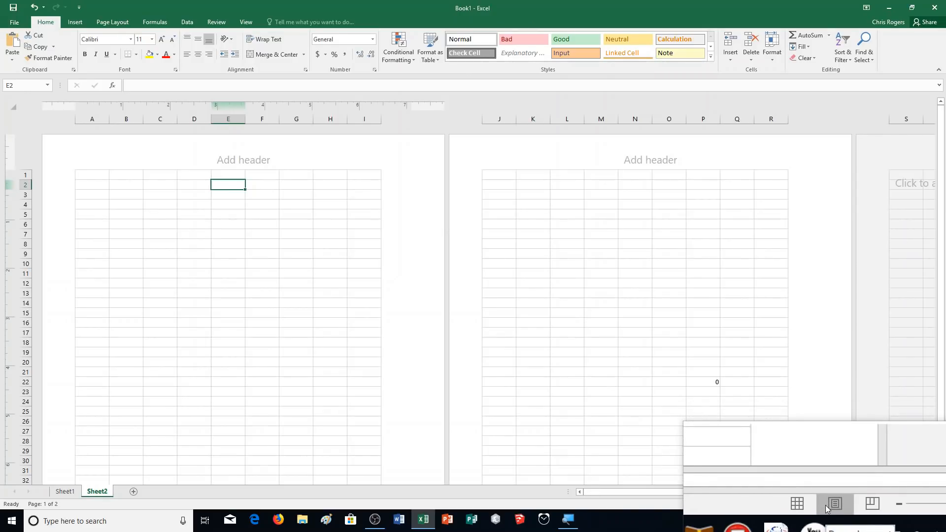
click(844, 504)
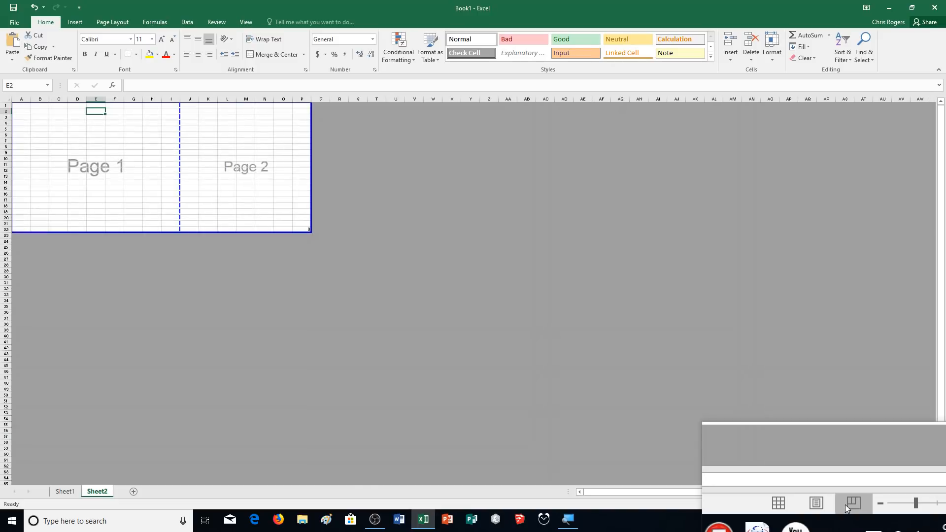
click(813, 503)
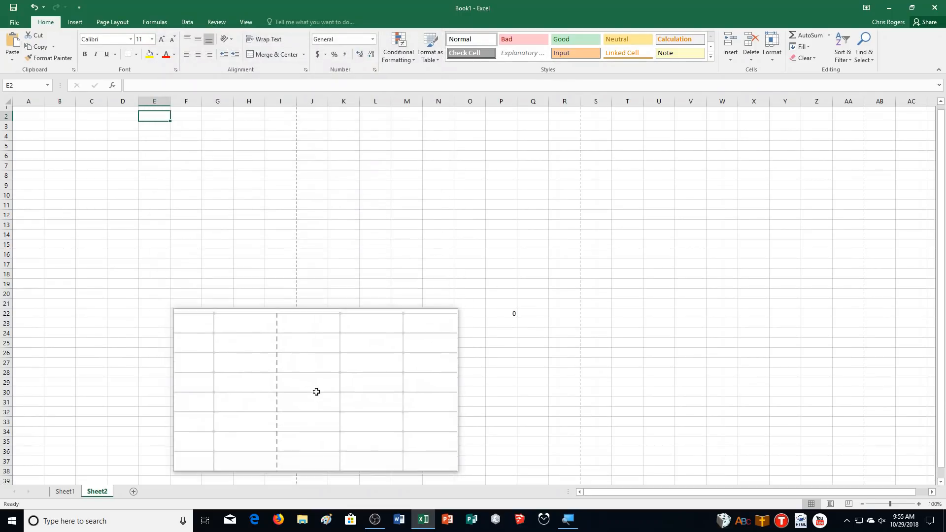
scroll(314, 390, down, 3)
scroll(316, 392, down, 4)
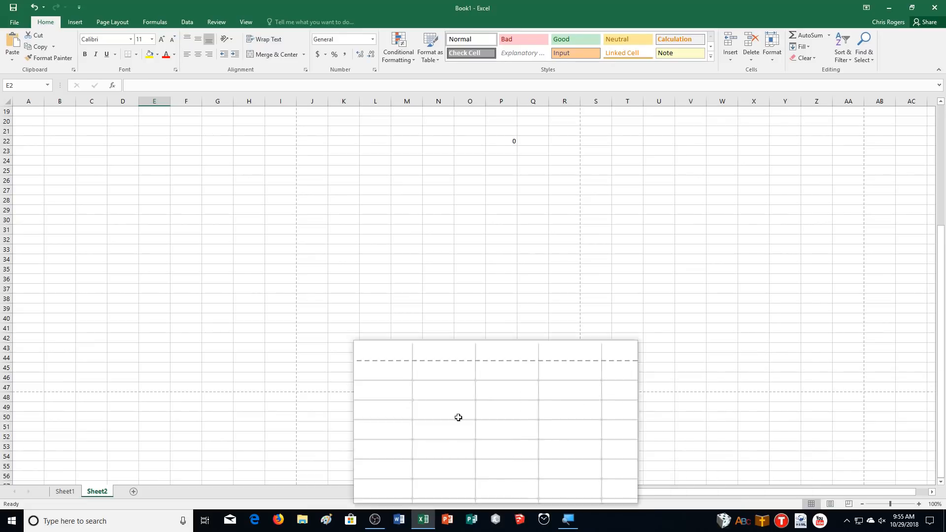
scroll(320, 316, up, 6)
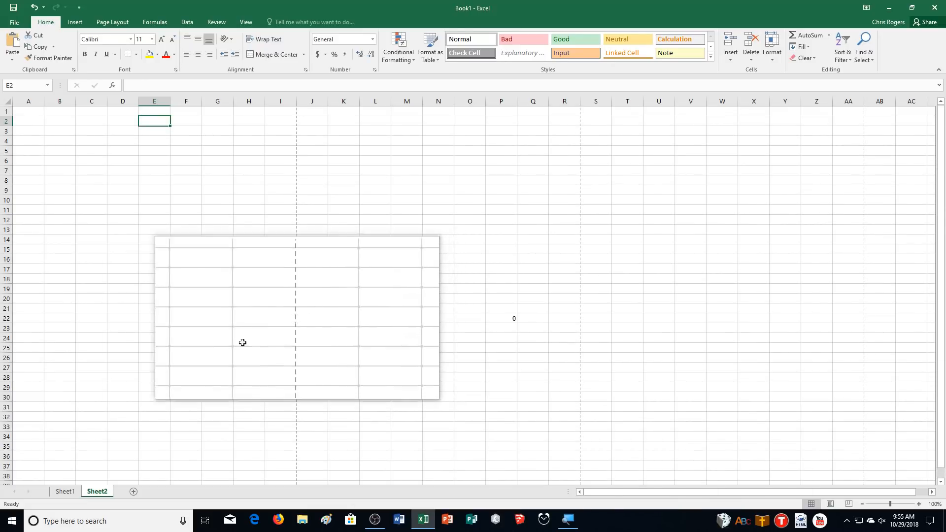
Switch to Sheet1 and move the active cell from B3 up and across row 2, ending on B2.
click(64, 492)
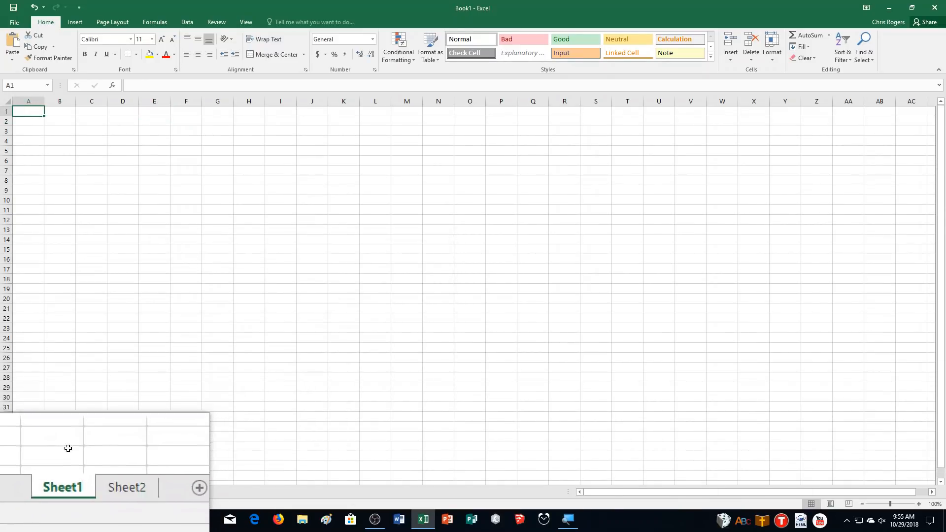
click(54, 122)
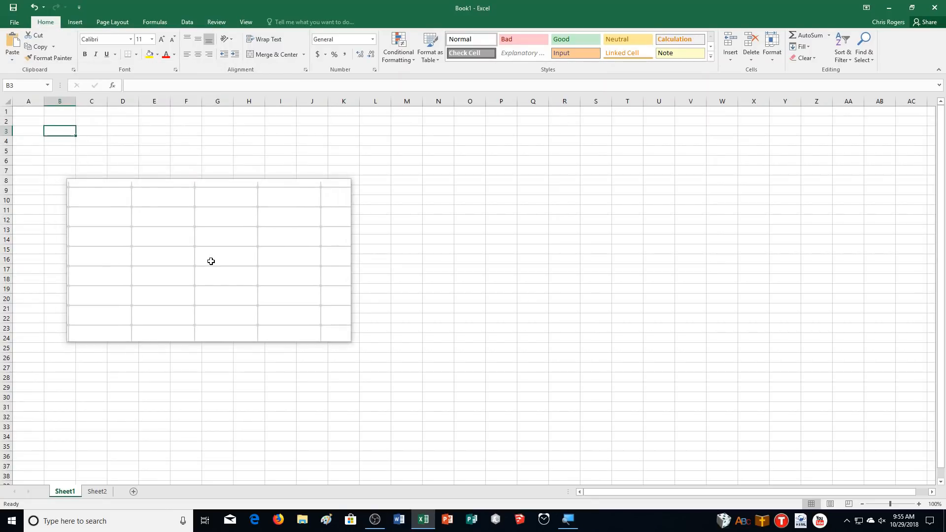
key(Up)
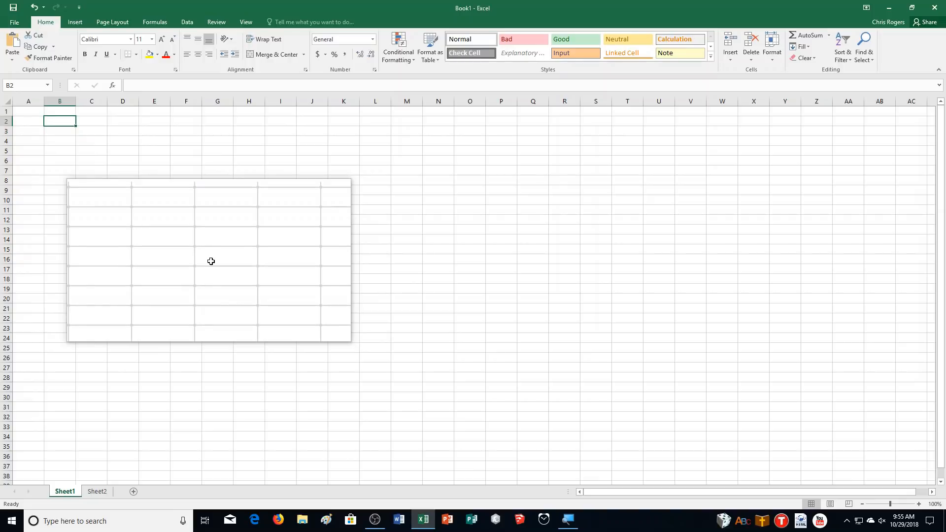
key(Right)
key(Right)
key(Right)
key(Right)
key(Right)
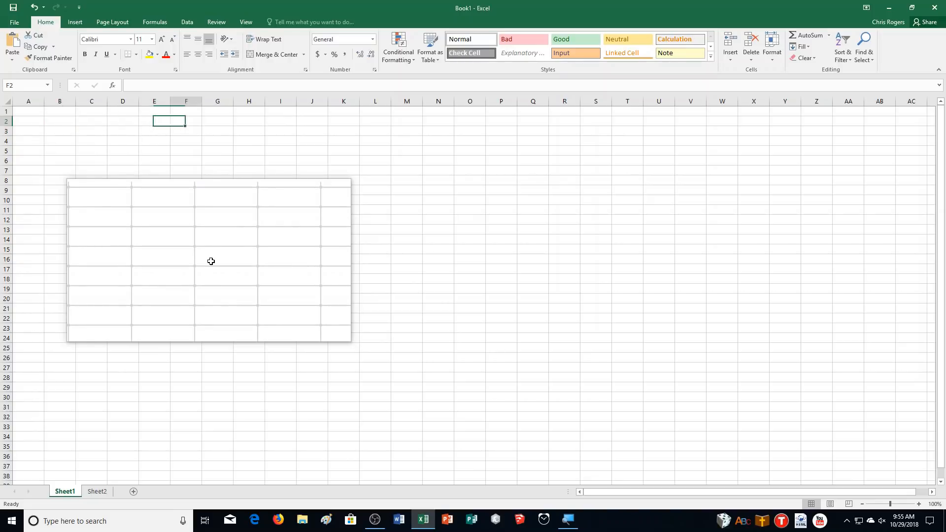
key(Left)
key(Left)
key(Left)
key(Left)
key(Left)
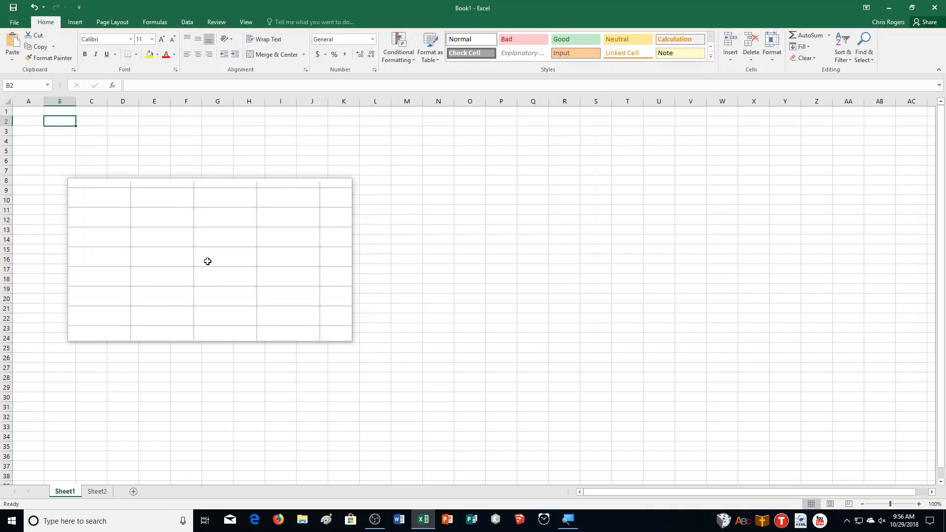
Enter "Something" in each of the cells B2 through B6, reusing the suggested completion for the repeated entries.
text(Something)
key(Return)
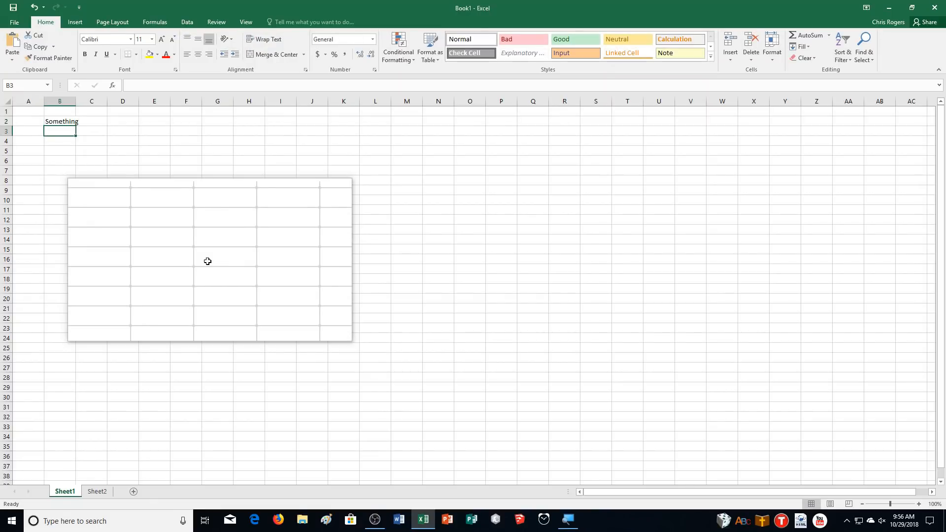
text(Something)
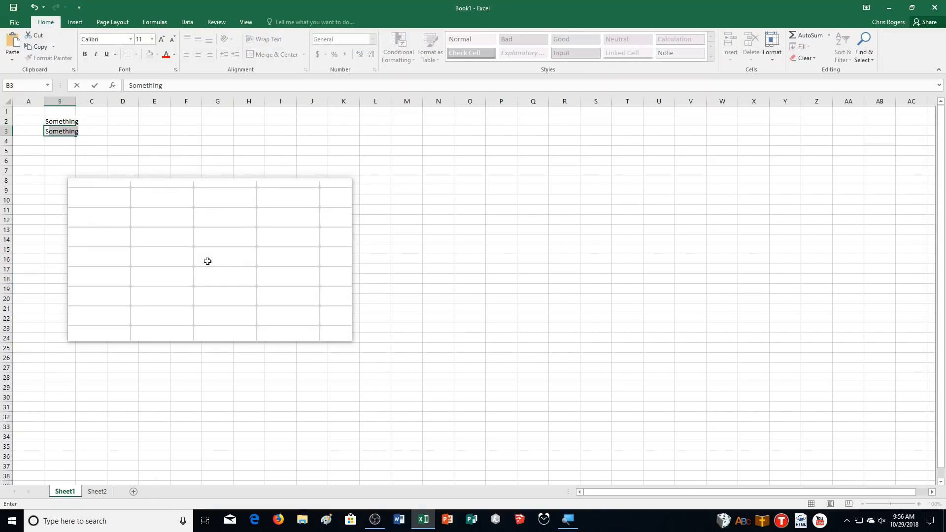
key(Return)
text(Something)
key(Return)
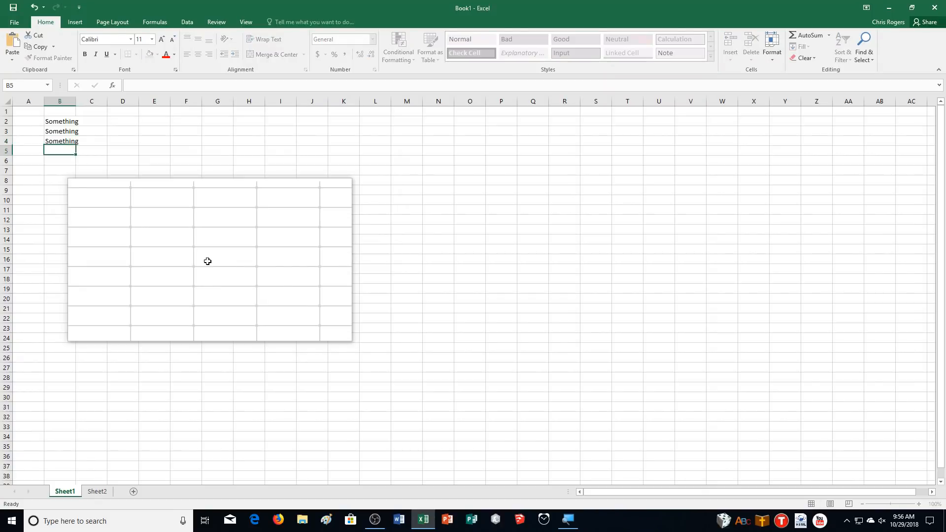
text(Something)
key(Return)
text(S)
key(Return)
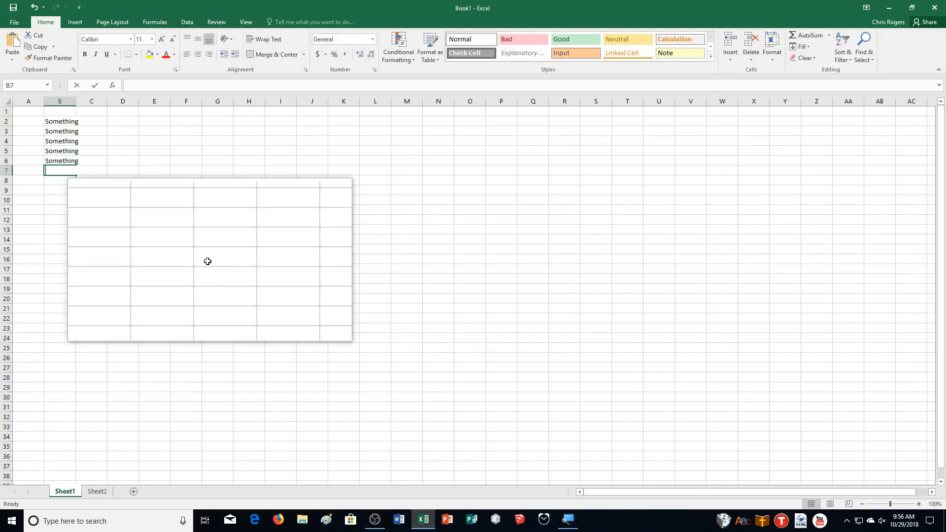
Enter "Something" in B7 and B8, fill it from B8 down to B17, and view the fill options without changing them.
text(S)
key(Return)
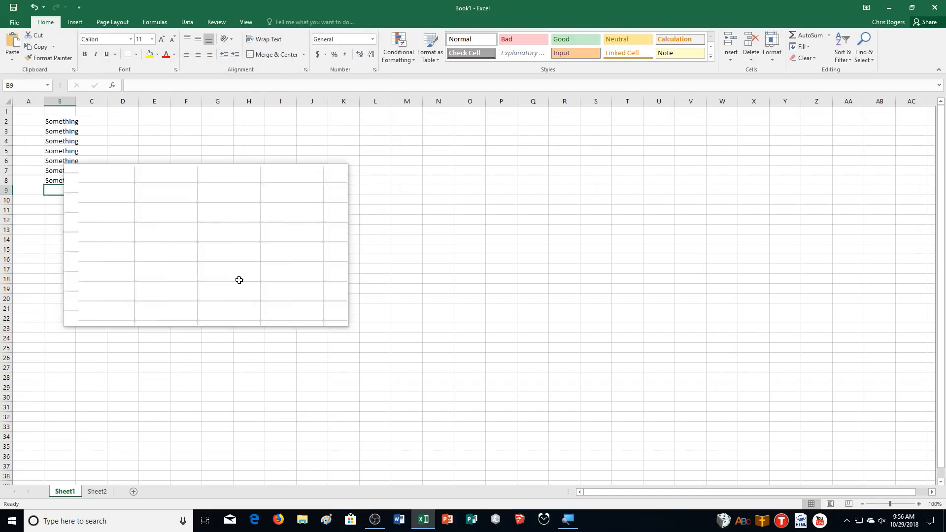
click(50, 184)
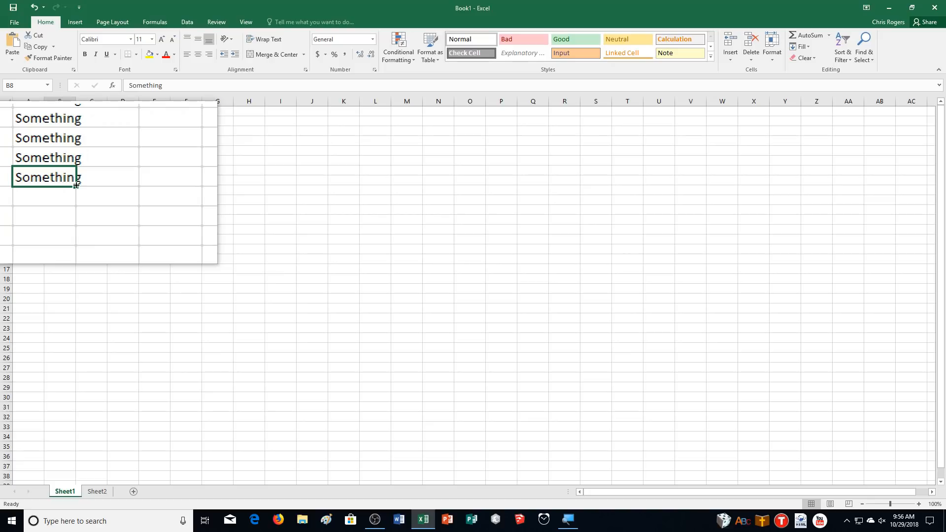
drag(75, 185, 66, 252)
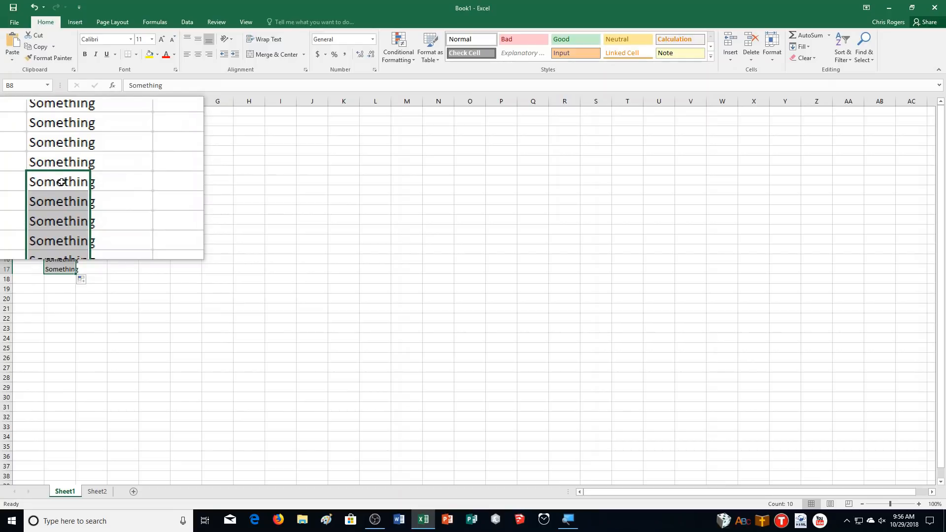
click(79, 284)
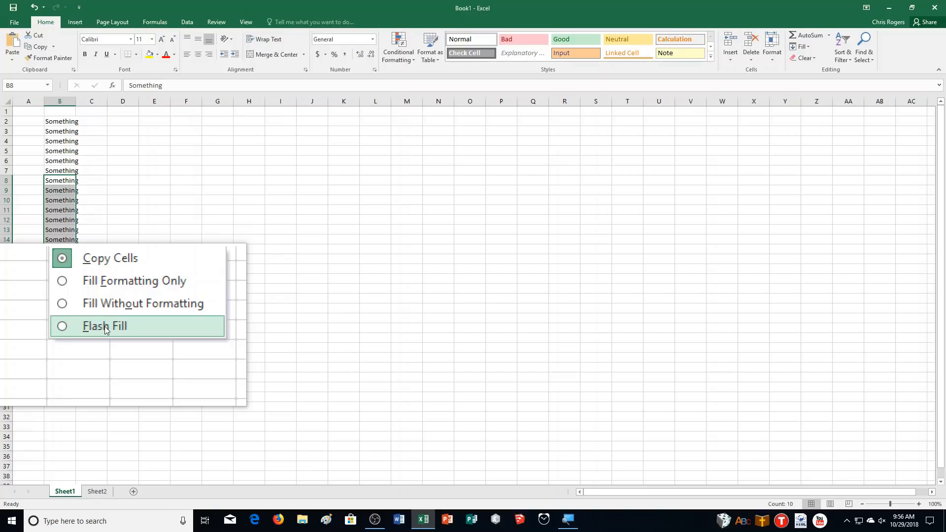
click(340, 263)
Try Clear All on cells B11 through B16, and undo it.
drag(53, 210, 54, 259)
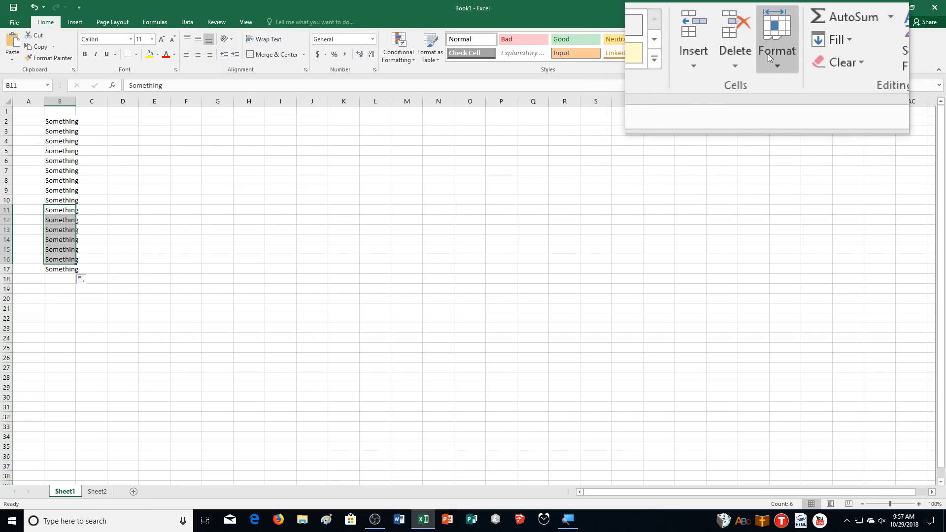
click(811, 58)
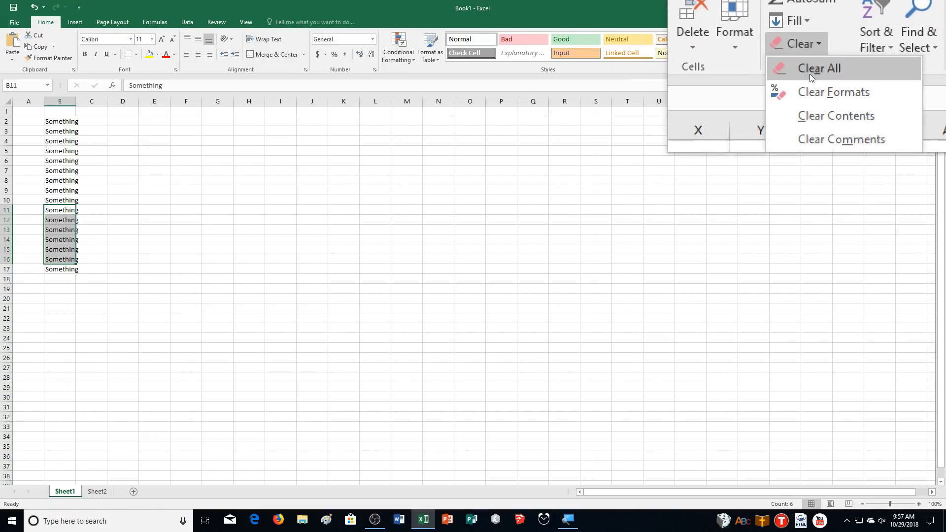
click(809, 74)
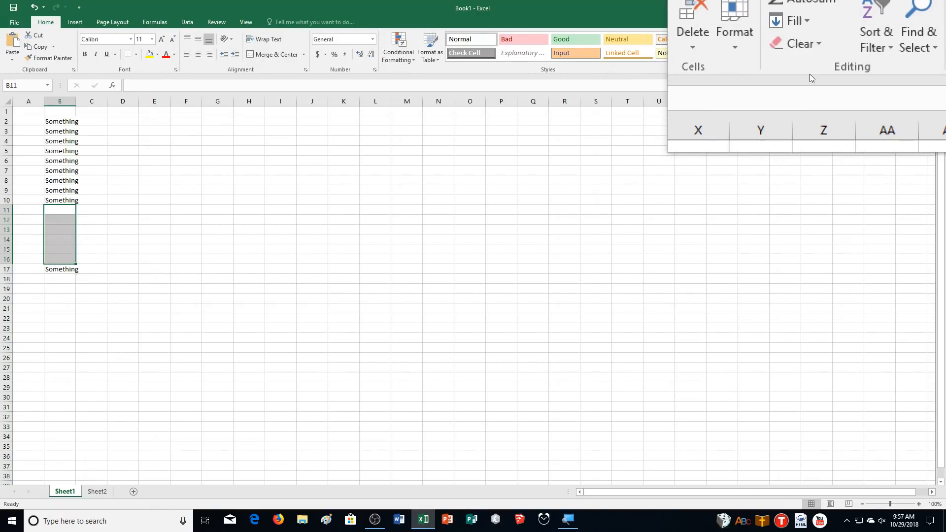
key(ctrl+z)
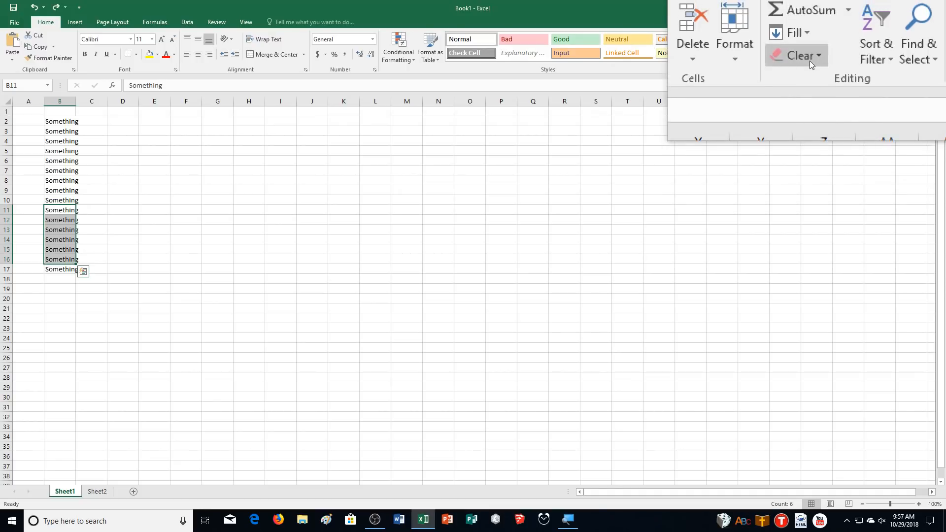
Try Clear Contents on cells B11 through B16, undo it, and view the other clearing options.
click(809, 61)
click(822, 104)
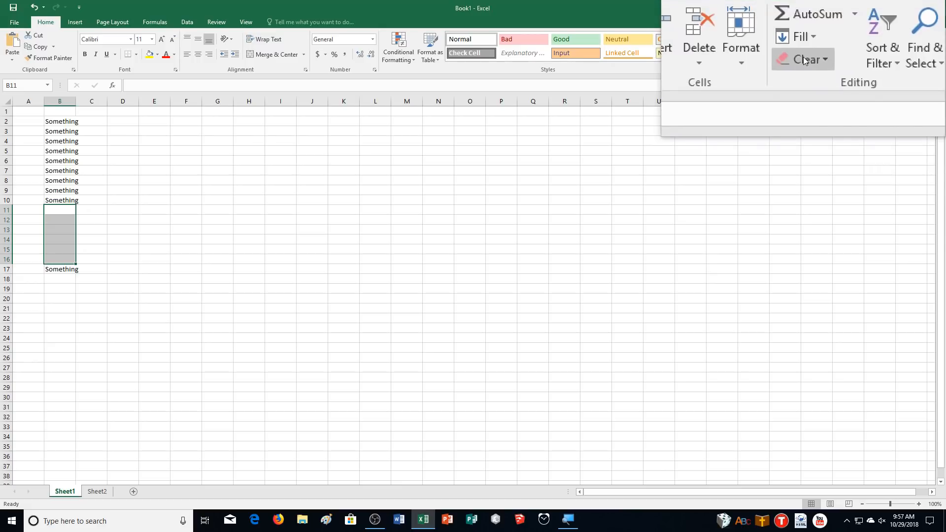
key(ctrl+z)
click(806, 59)
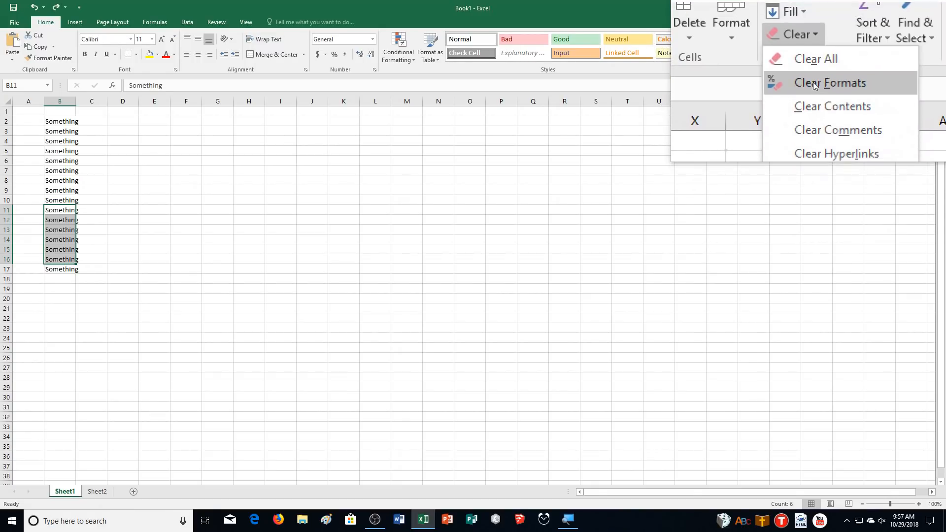
click(412, 5)
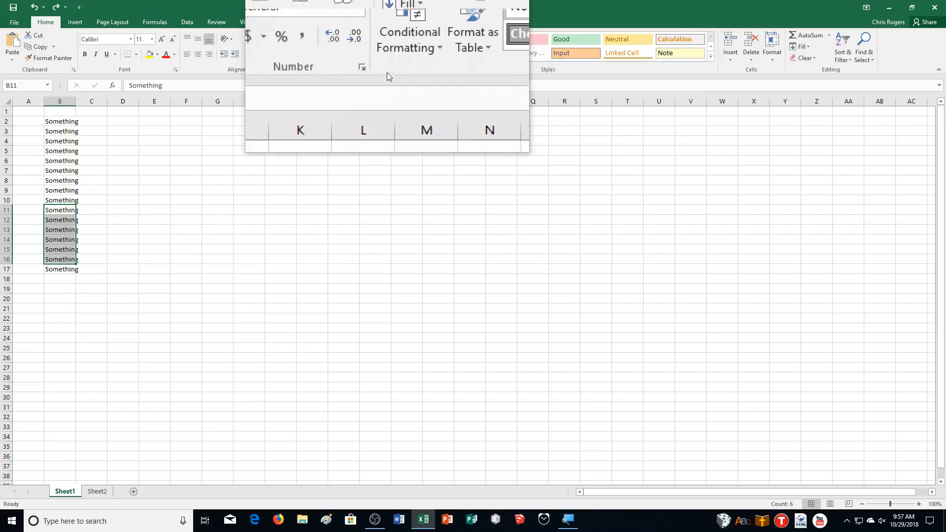
Close the Book1 workbook without saving its changes.
click(11, 22)
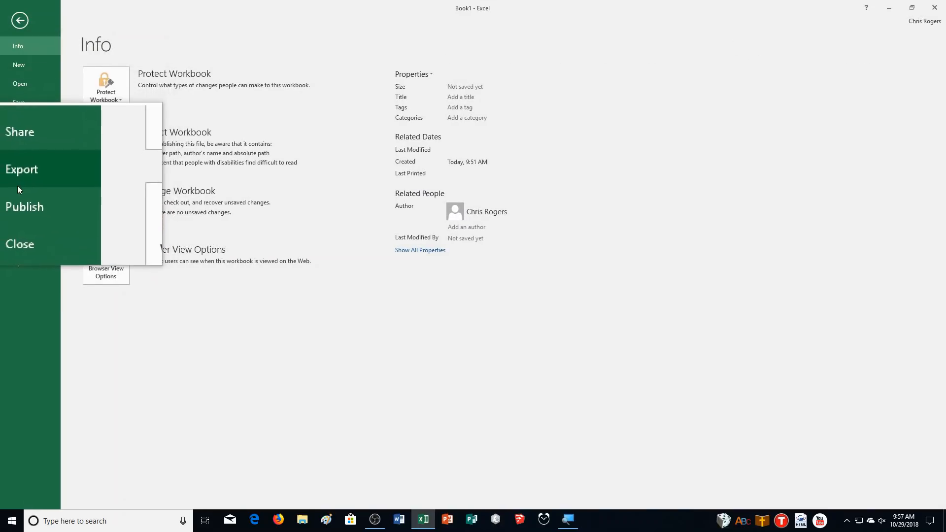
click(9, 212)
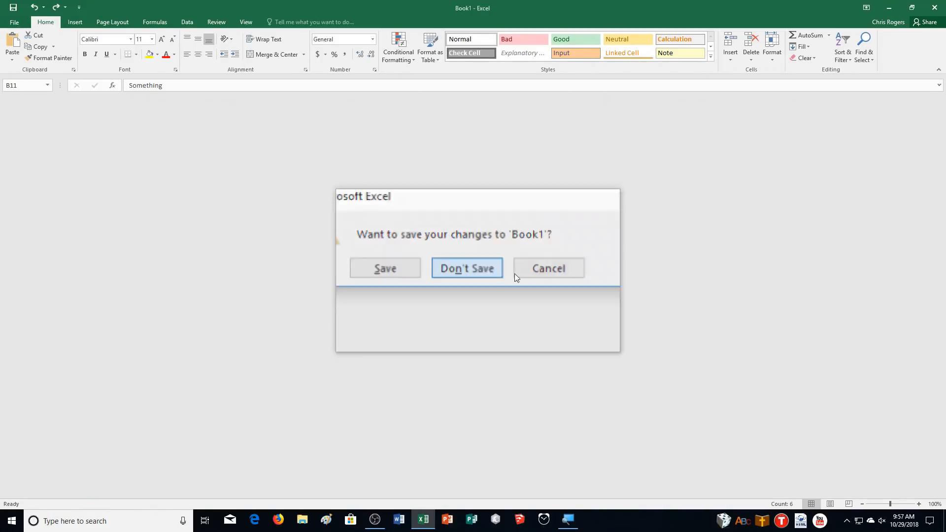
click(478, 270)
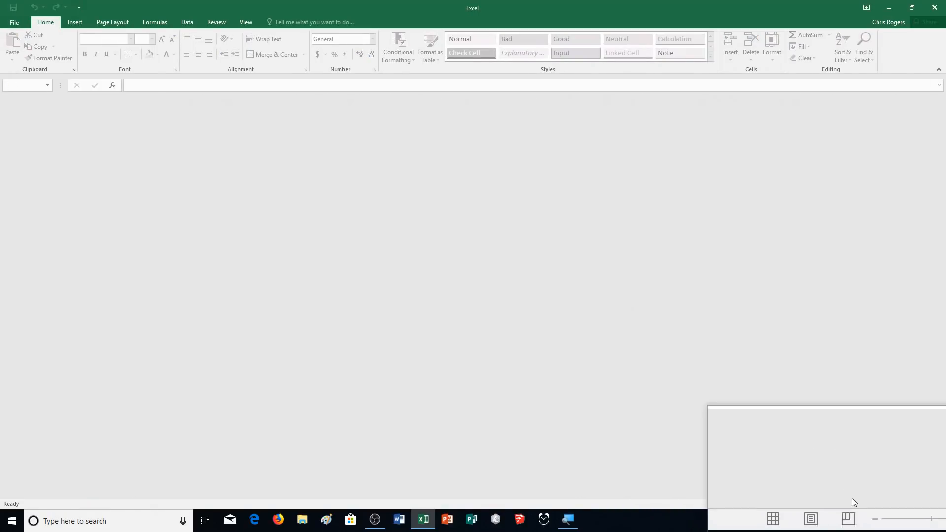
click(846, 523)
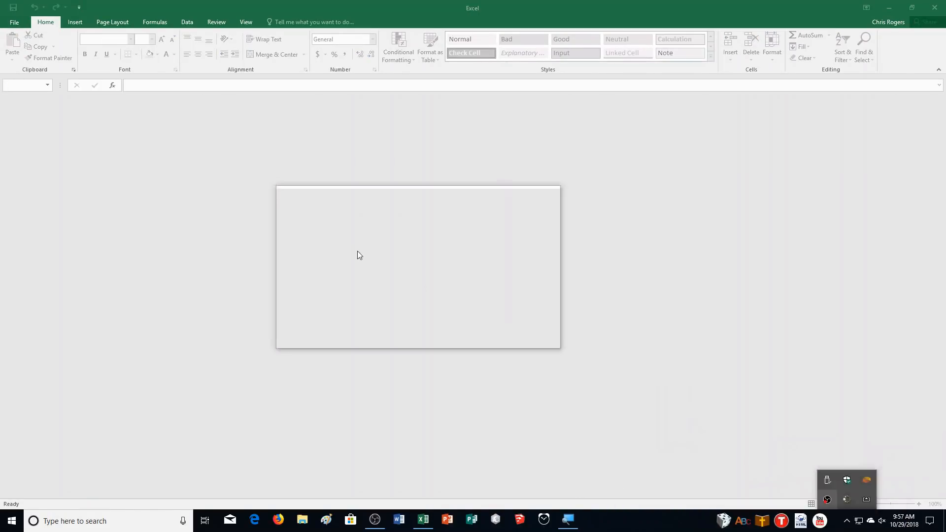
Open the e01h1Markup workbook from the Downloads folder and enable editing.
click(14, 22)
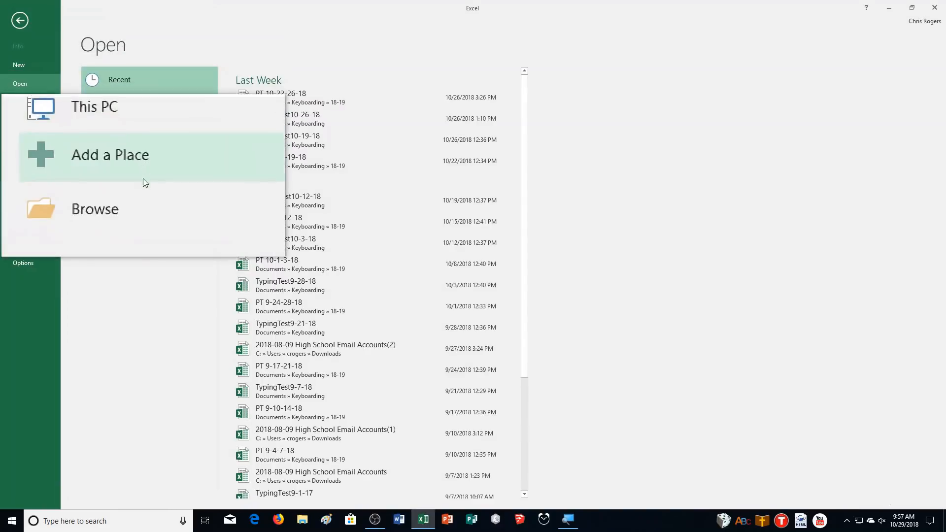
click(141, 197)
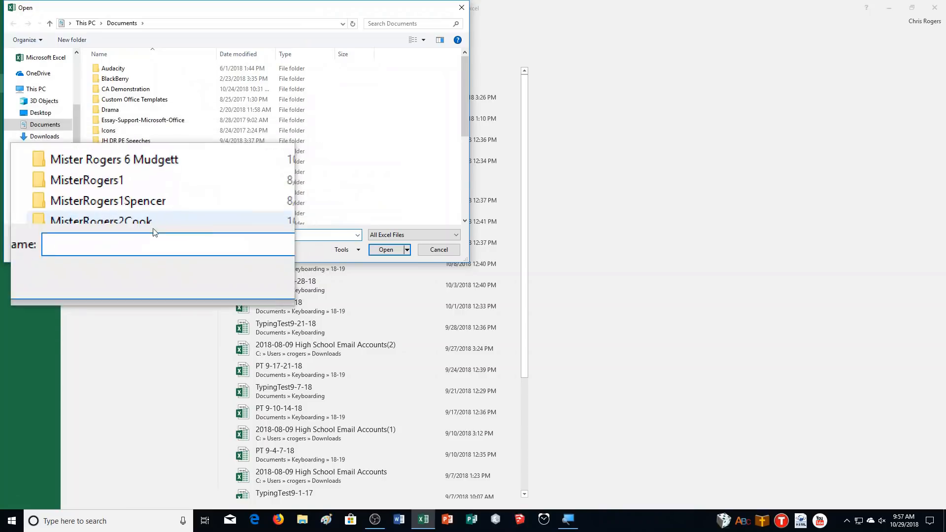
mouse_move(408, 527)
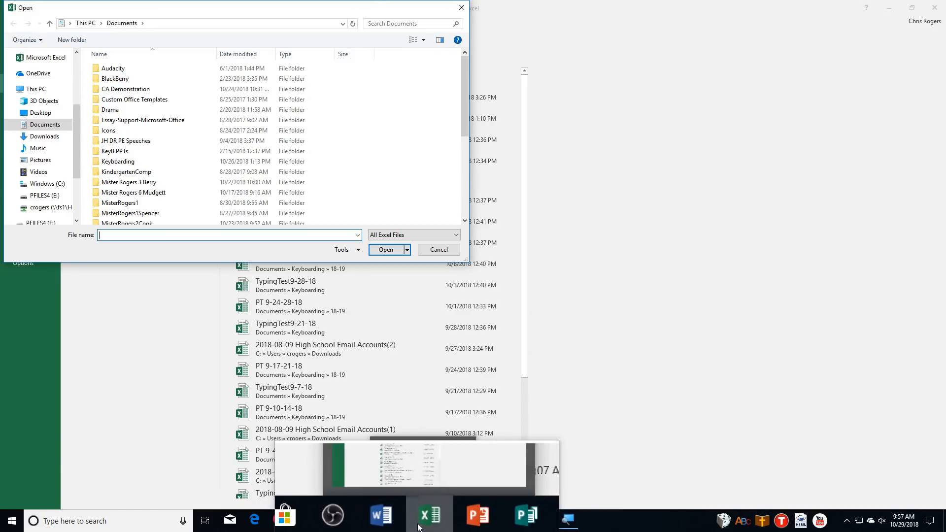
click(44, 136)
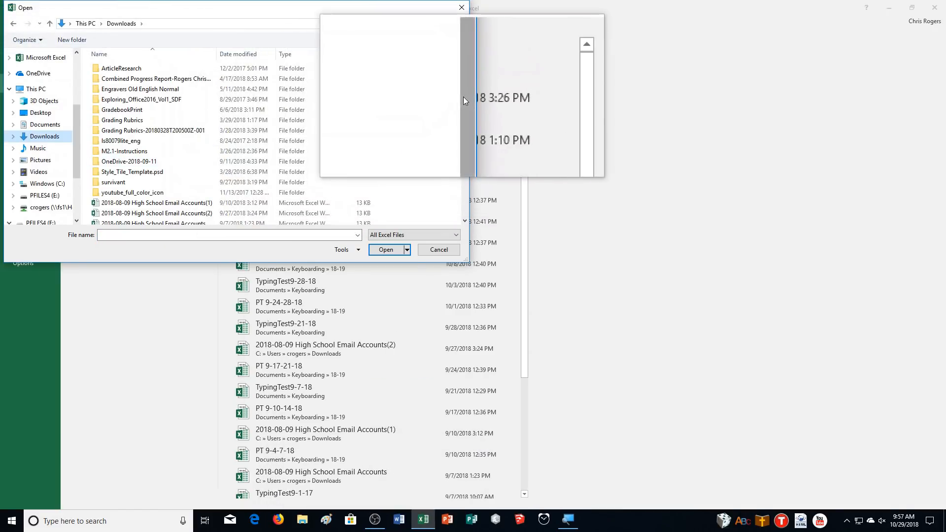
drag(465, 97, 456, 168)
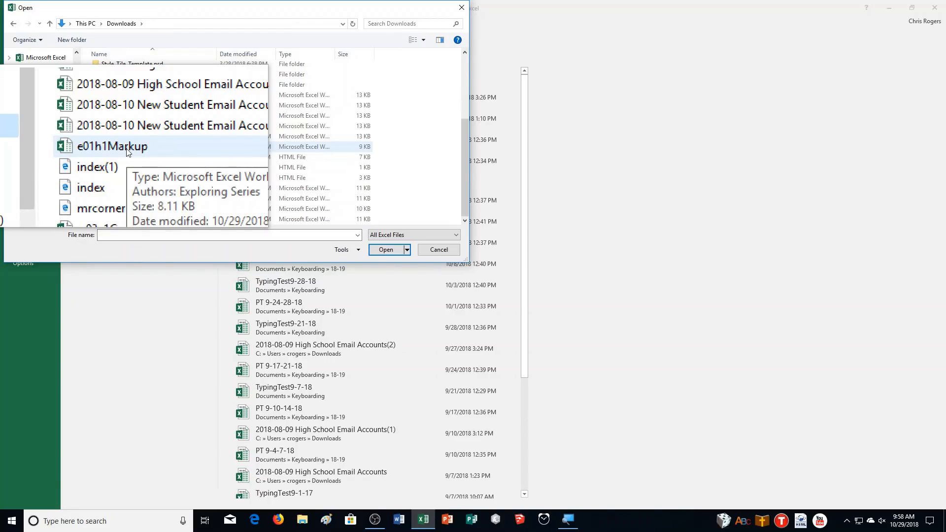
click(127, 152)
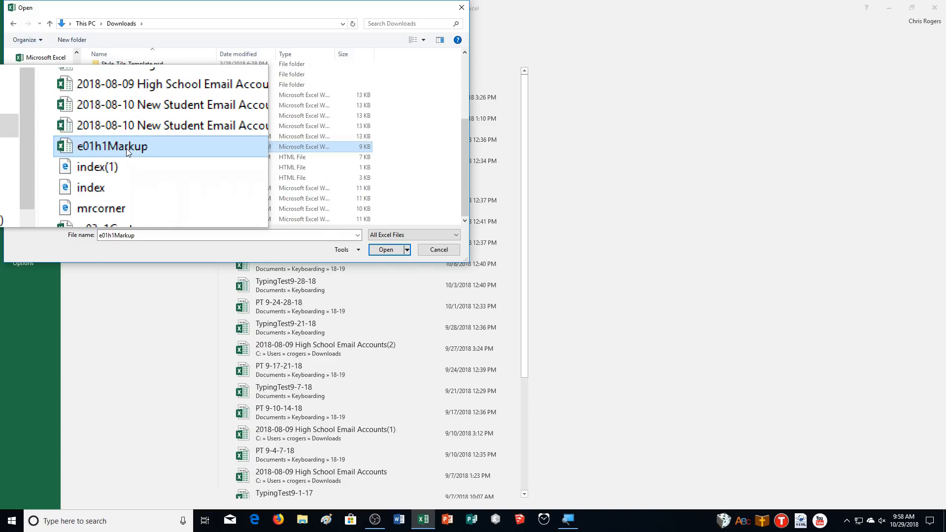
click(386, 250)
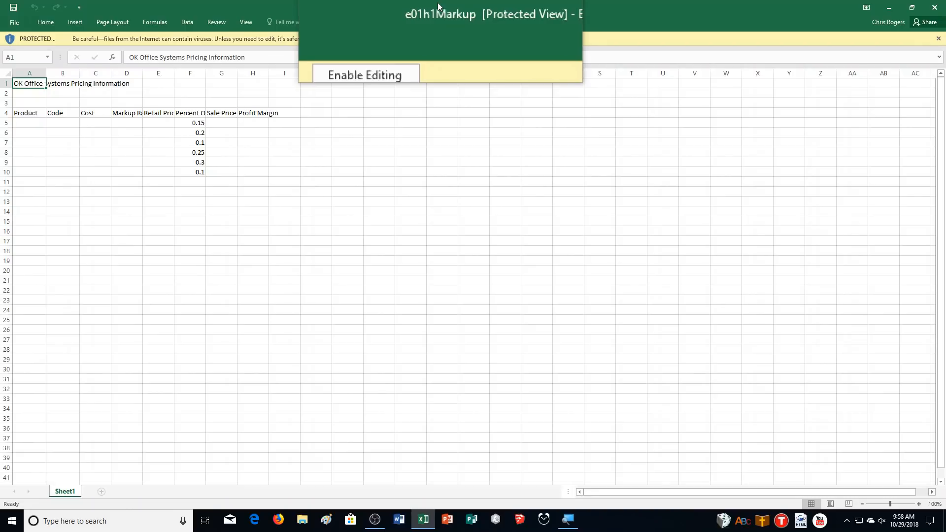
click(384, 42)
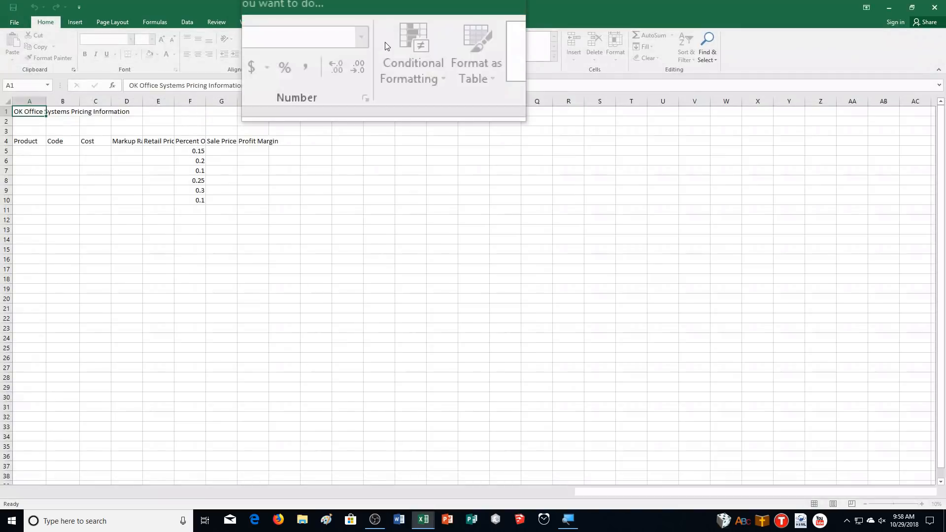
Save the workbook in Documents > CA Demonstration, adding an underscore and the person's name after e01h1Markup, and replace the existing file.
click(6, 22)
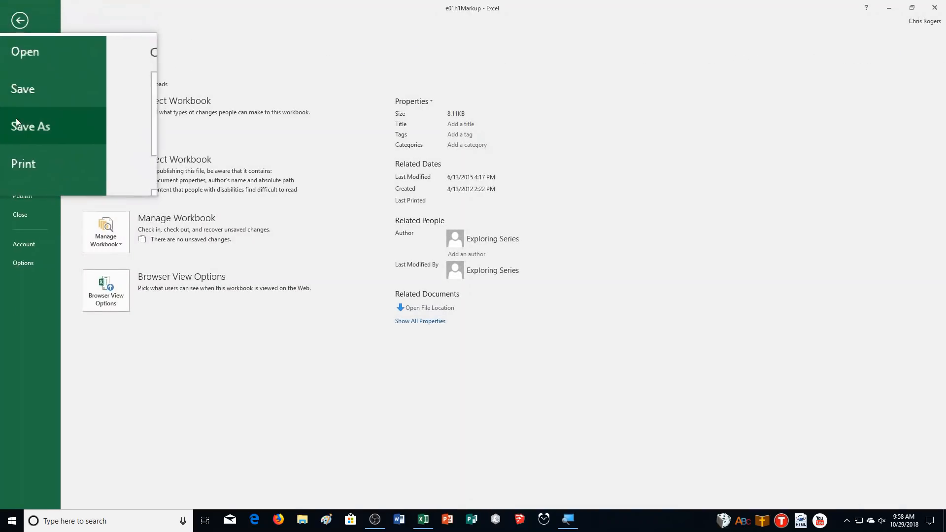
click(16, 120)
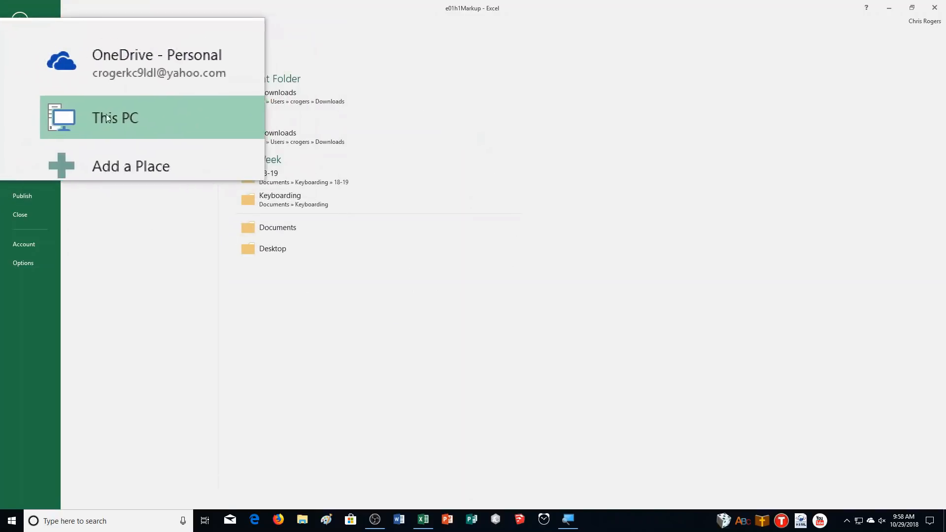
click(120, 161)
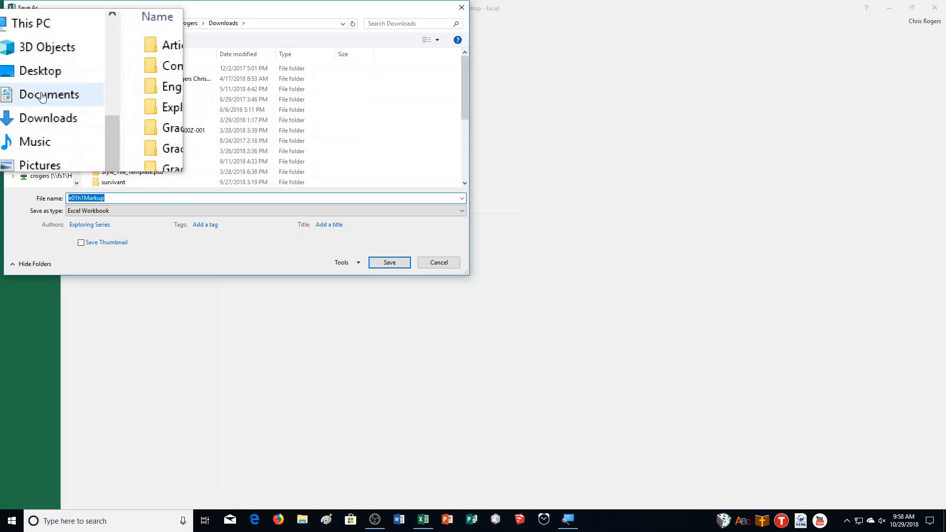
click(35, 95)
double_click(152, 87)
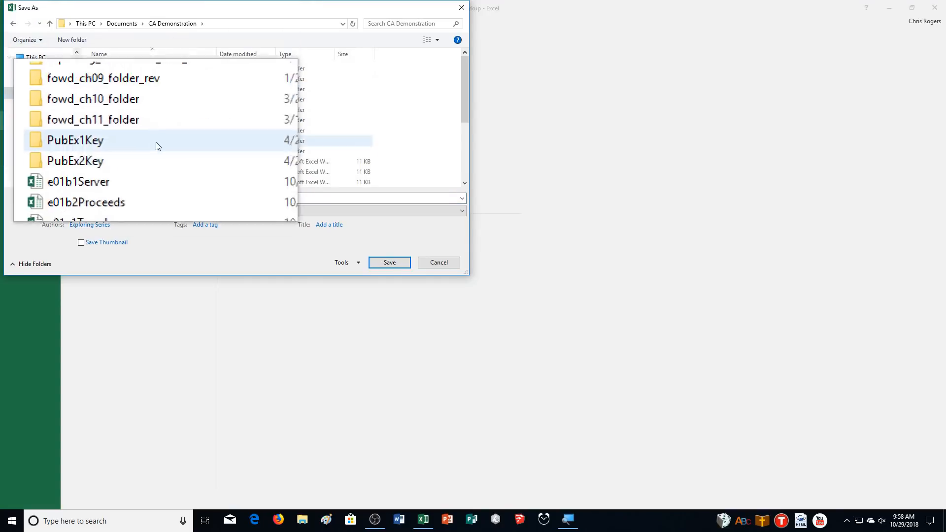
click(109, 198)
click(109, 198)
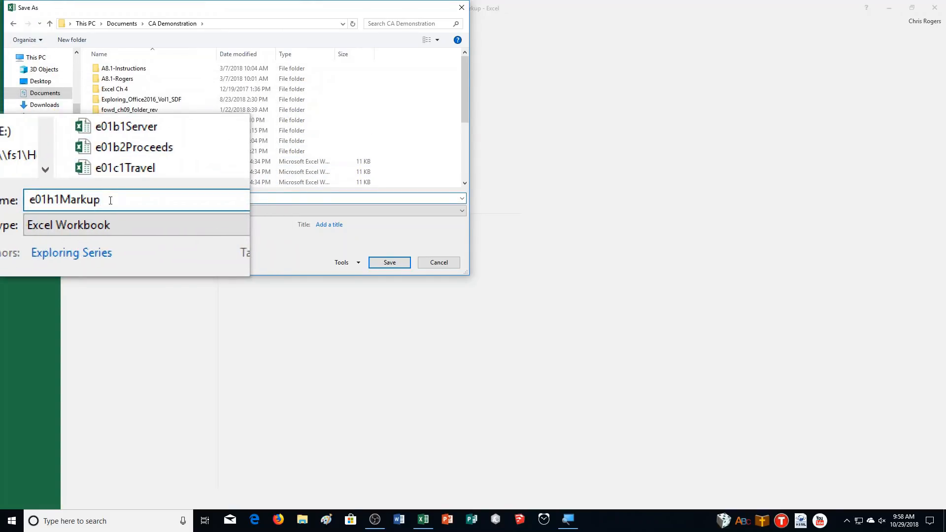
text(_RogersMister)
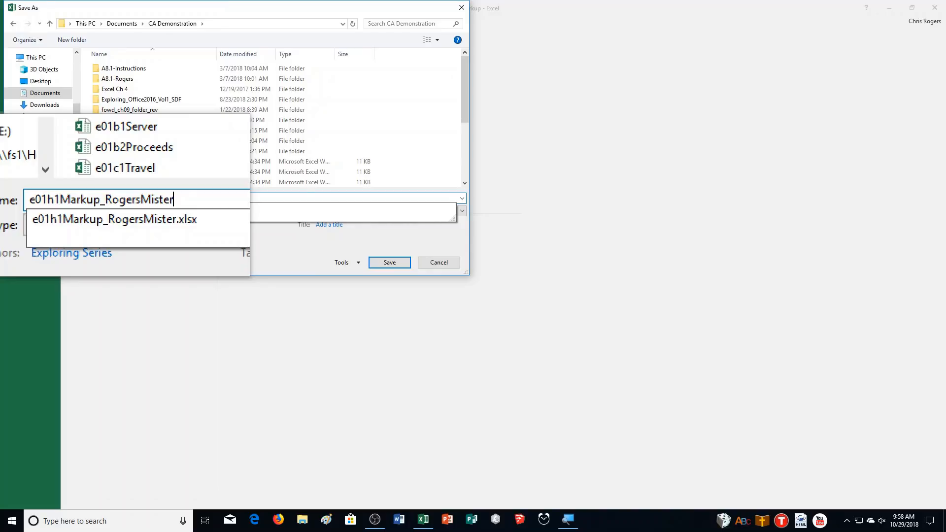
key(Return)
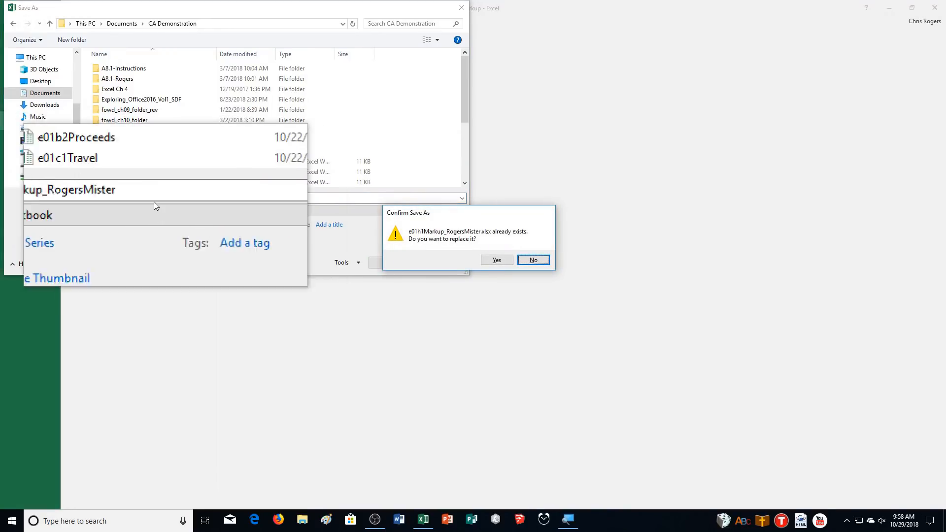
click(496, 260)
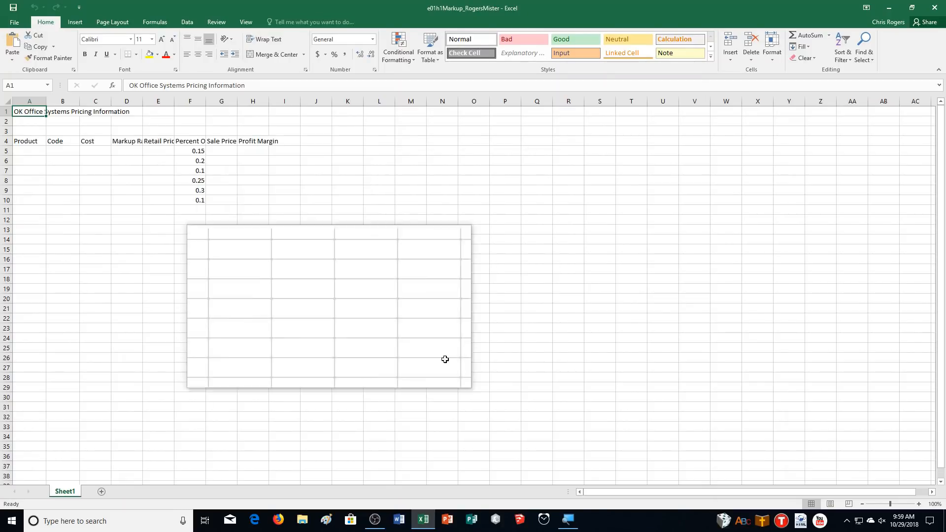
Zoom the worksheet in to 250% and select cell A5 under the Product heading.
click(922, 508)
click(922, 507)
click(922, 507)
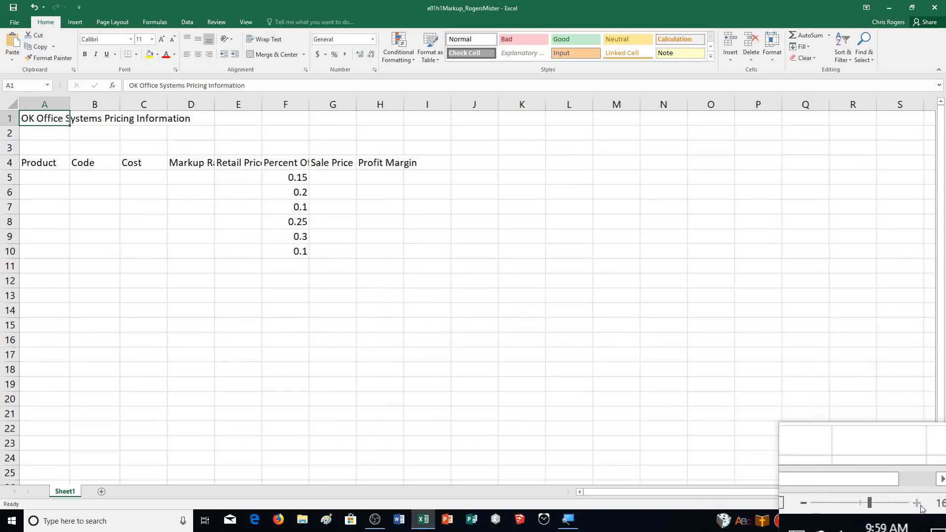
click(922, 507)
click(922, 507)
click(922, 507)
click(922, 508)
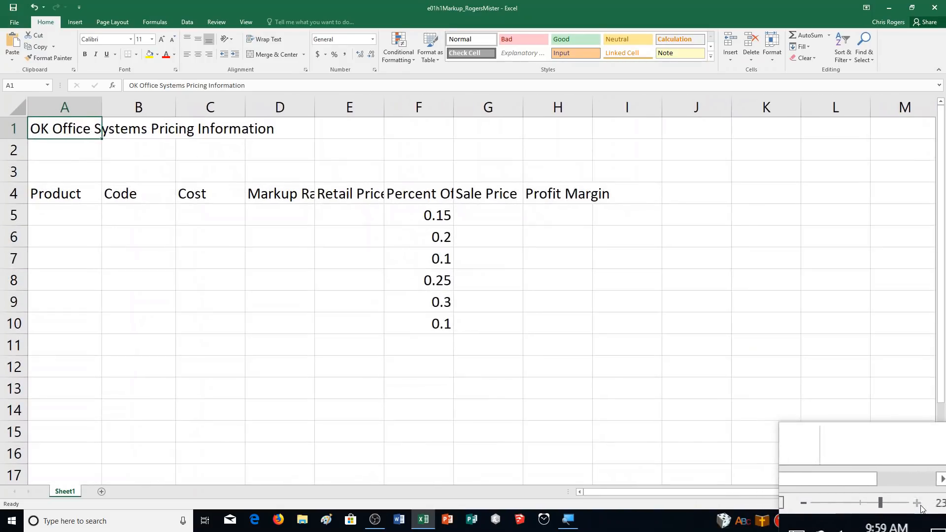
click(923, 508)
click(922, 507)
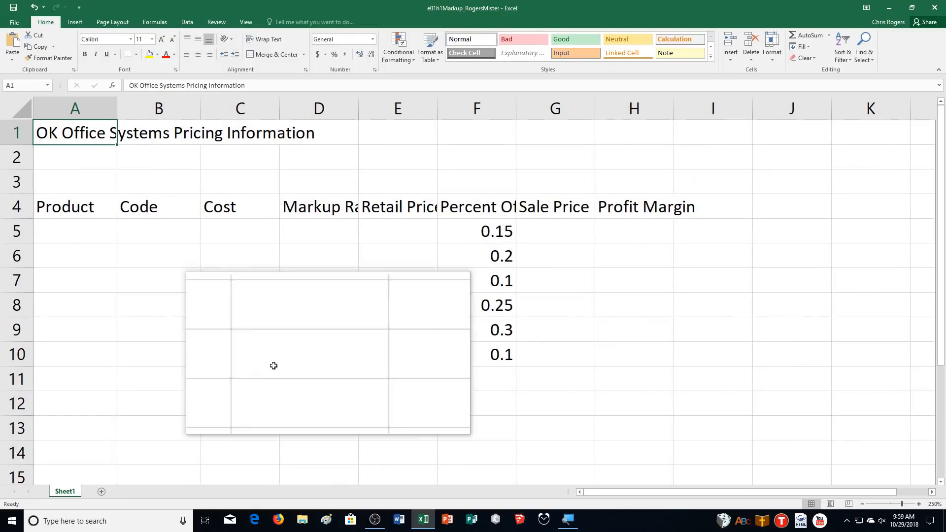
click(70, 238)
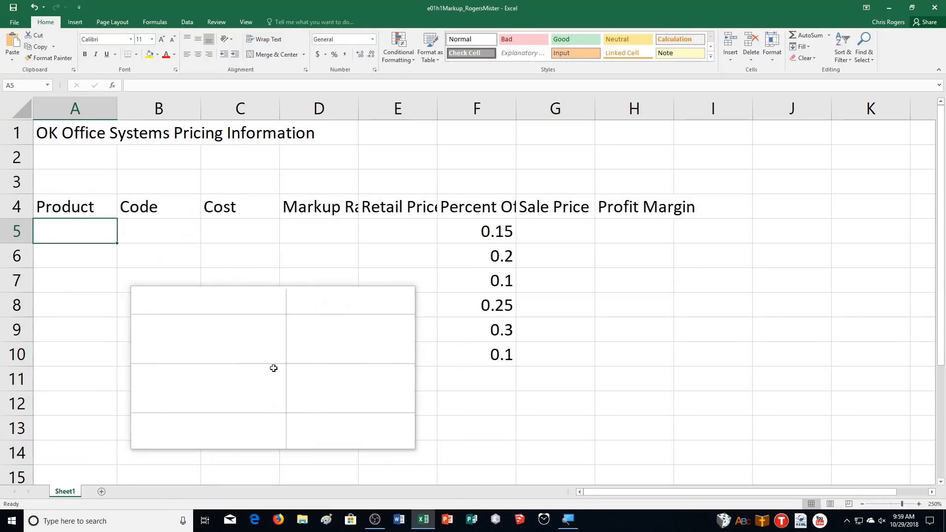
Enter Computer System as the product in cell A5 and compare the contents of cells A5 and B5.
text(Computer Sys)
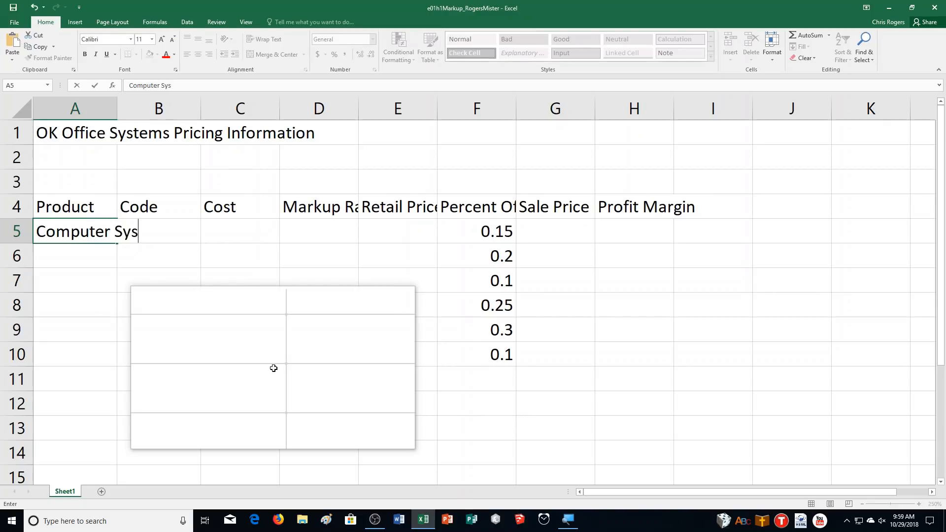
text(tem)
key(Return)
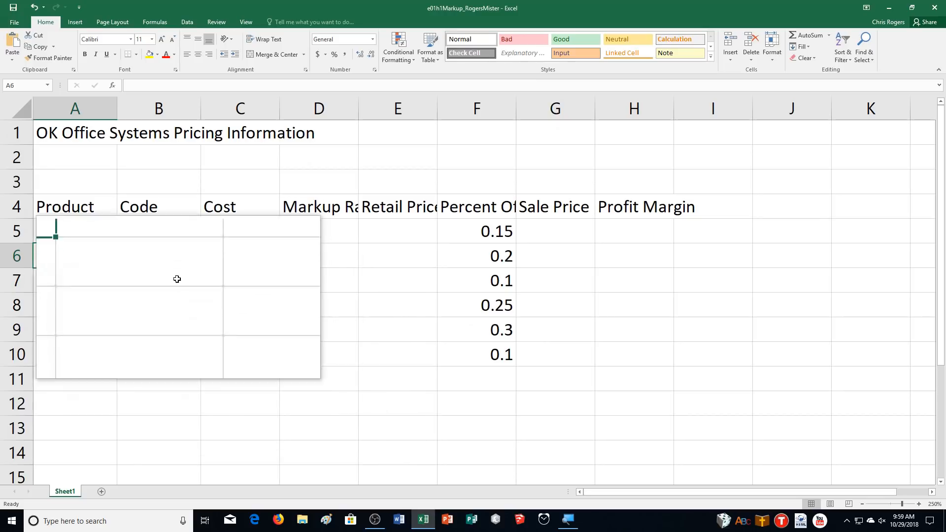
click(166, 236)
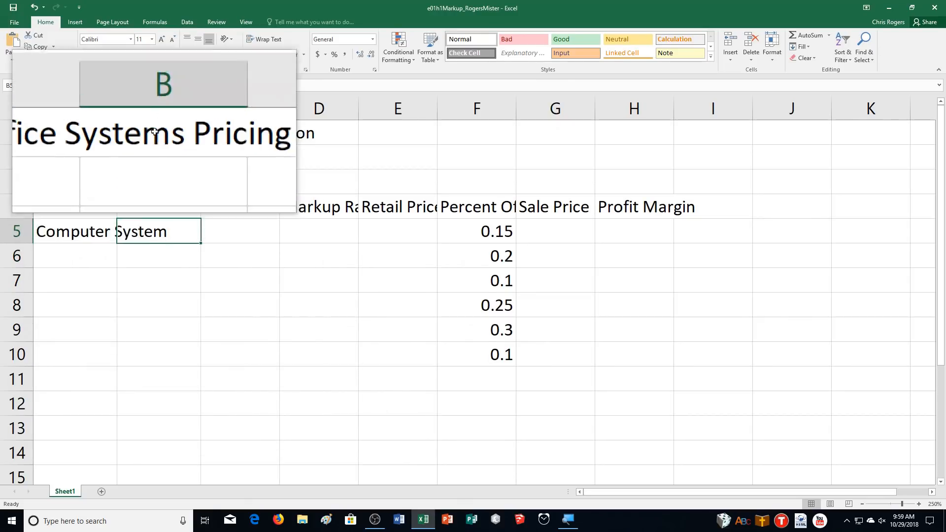
click(90, 233)
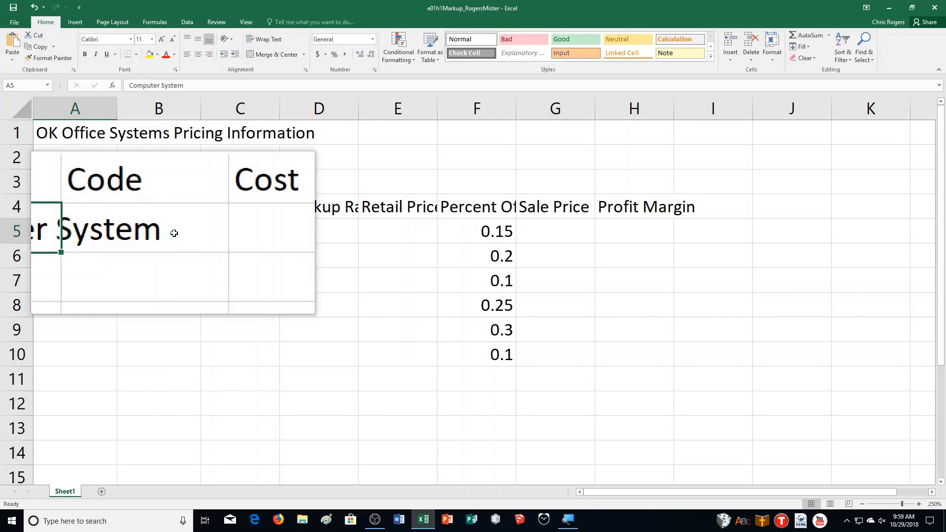
click(164, 234)
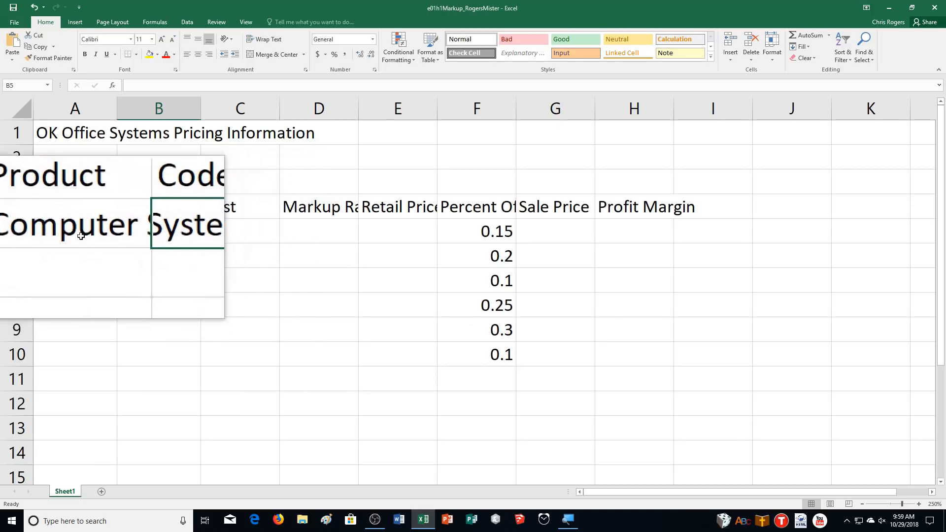
Enter the products Color Laser Printer in cell A6 and Filing Cabinet in cell A7.
click(86, 263)
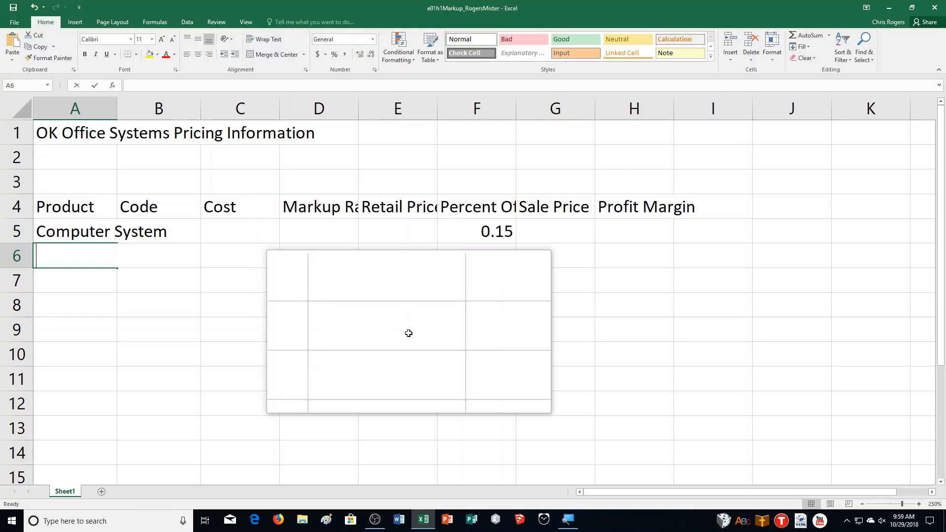
text(Color )
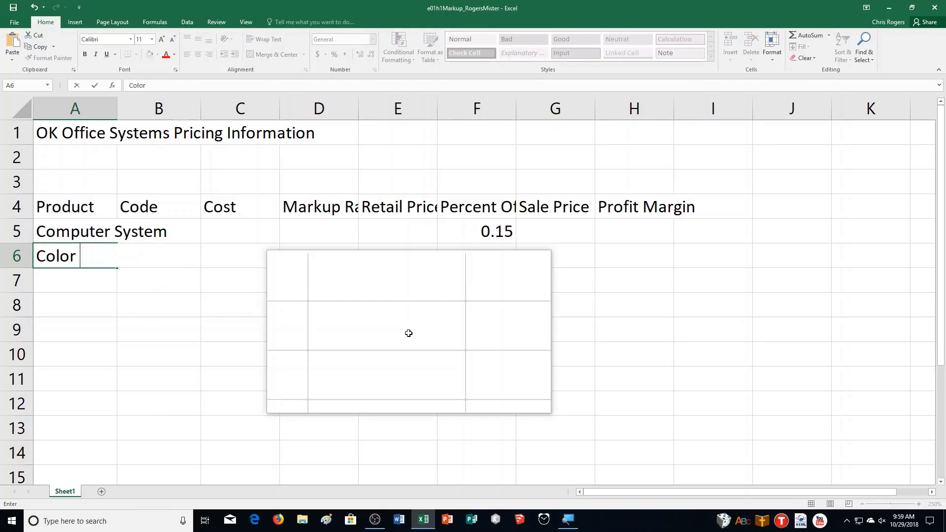
text(Laser Printer)
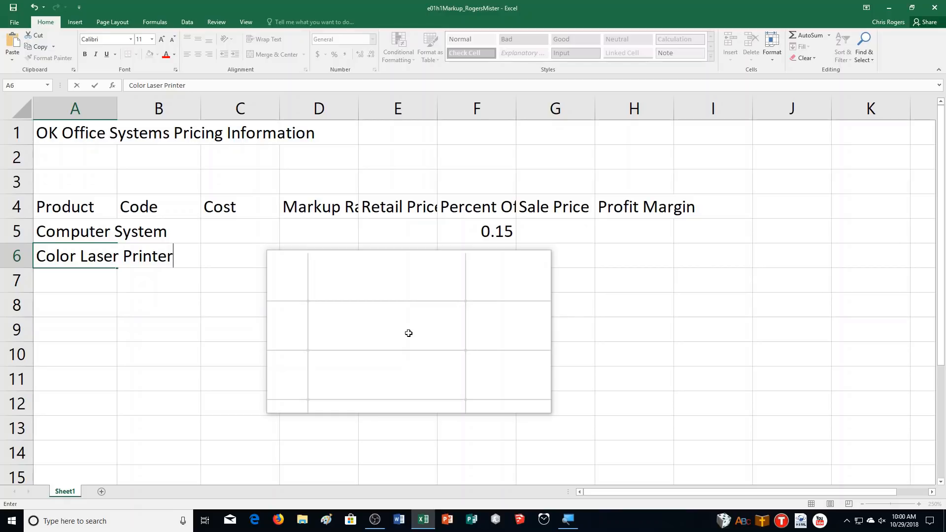
key(Return)
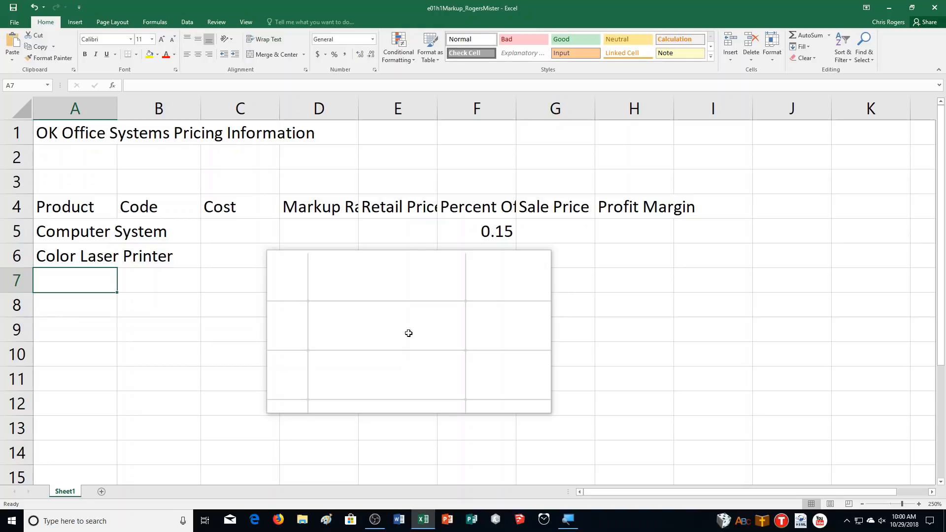
text(Filing )
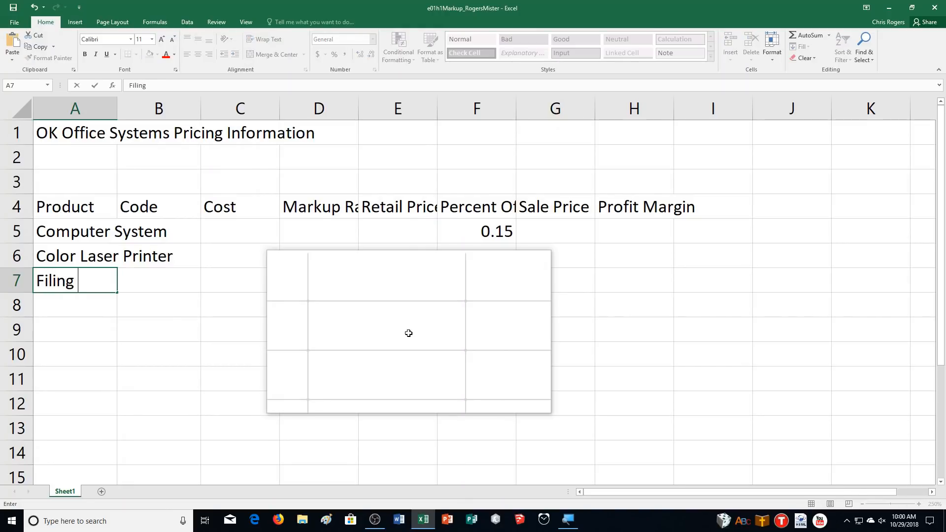
text(Cabinet)
key(Return)
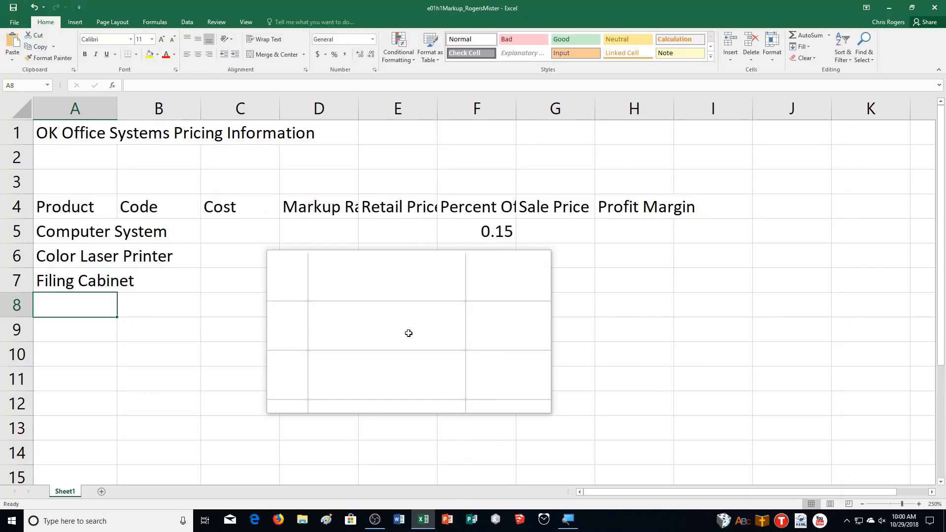
Enter the products Desk Chair, Solid Oak Computer Desk and 27" Monitor in cells A8 to A10.
text(Desk Chair)
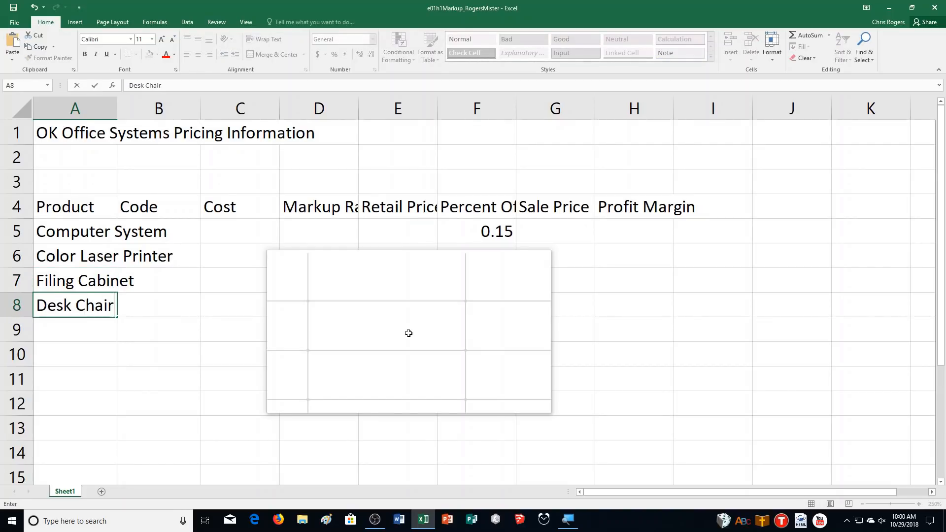
key(Return)
text(Solid O)
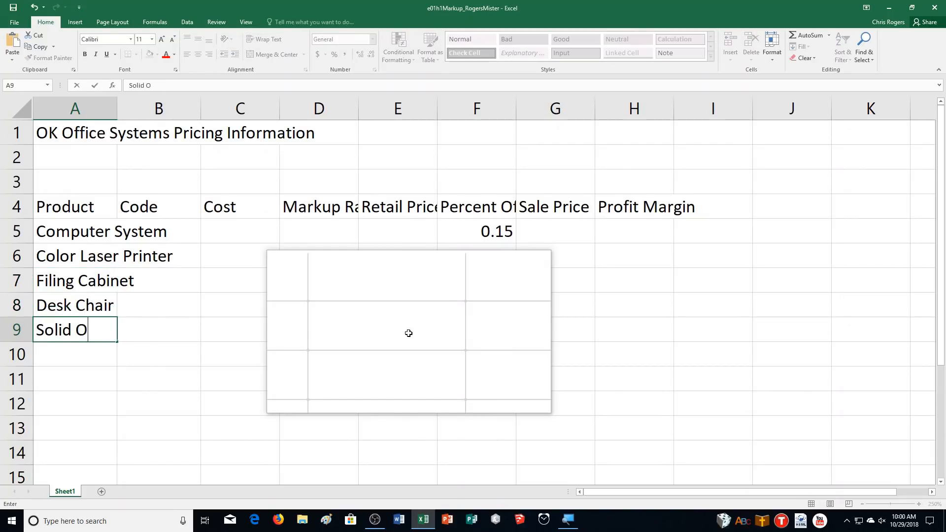
text(ak Computer )
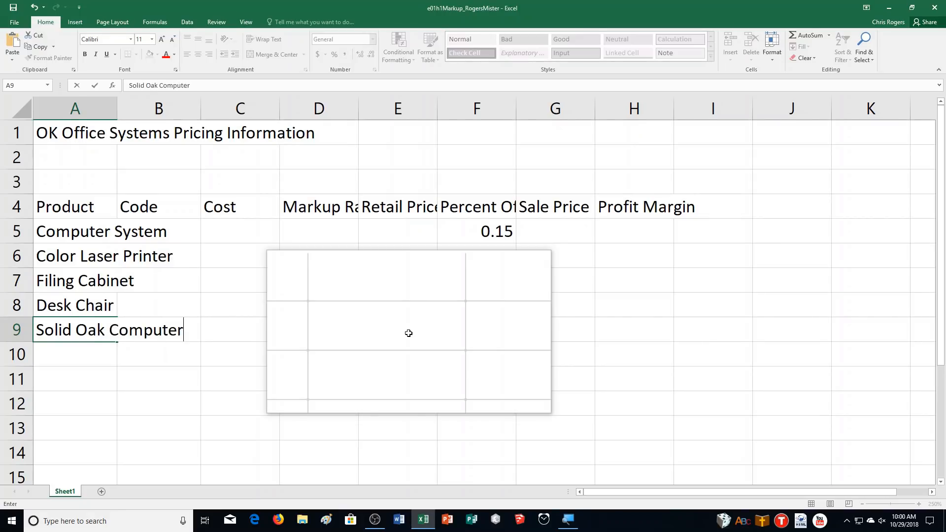
text(Desk)
key(Return)
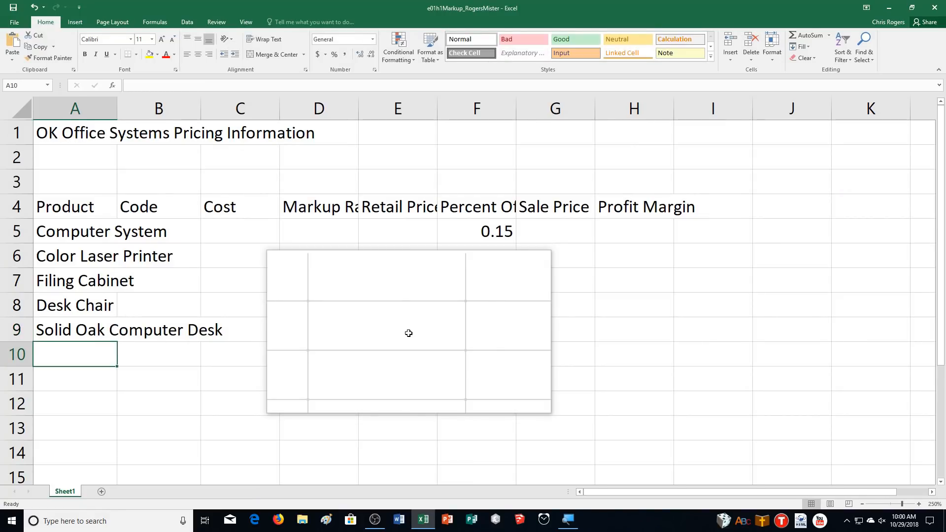
text(27")
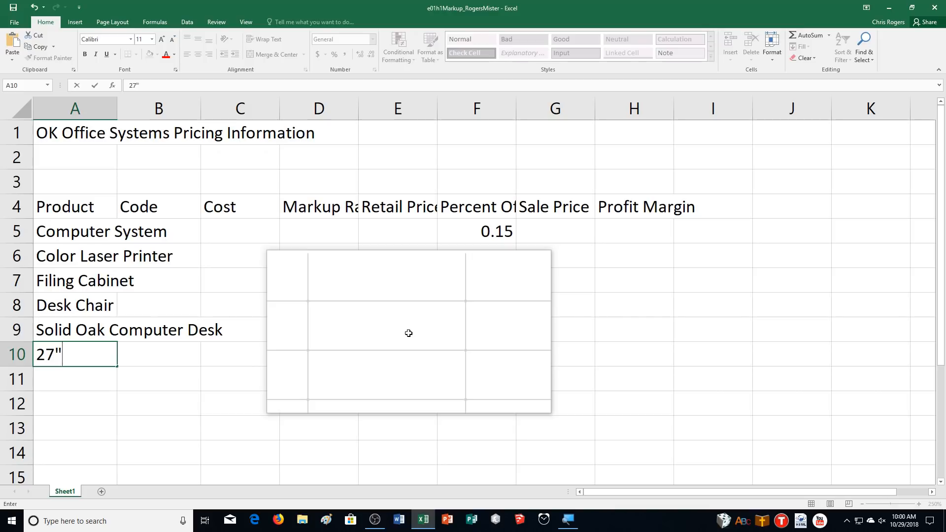
text( Monitor)
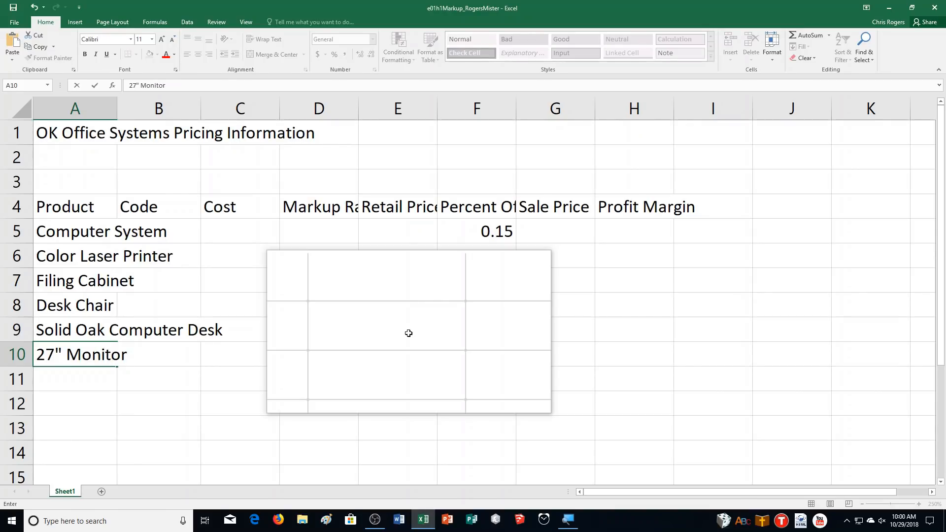
key(Return)
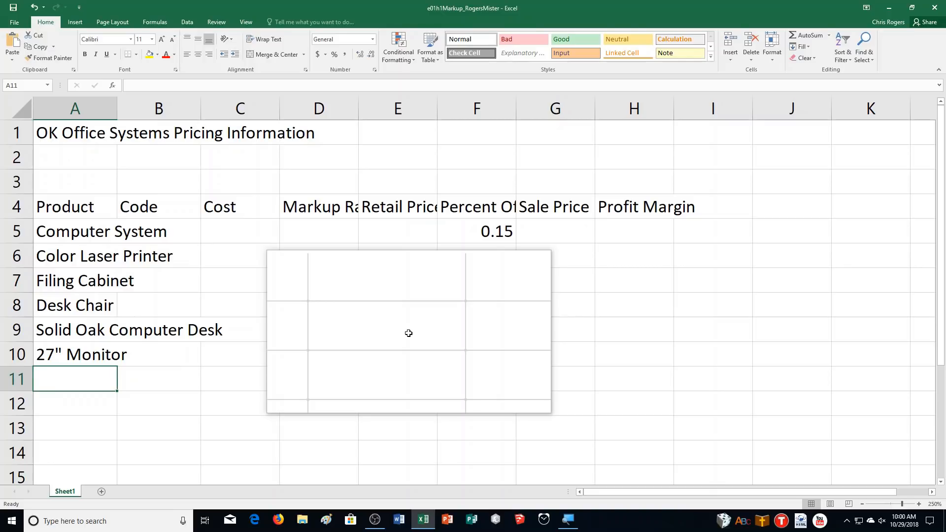
drag(408, 333, 392, 336)
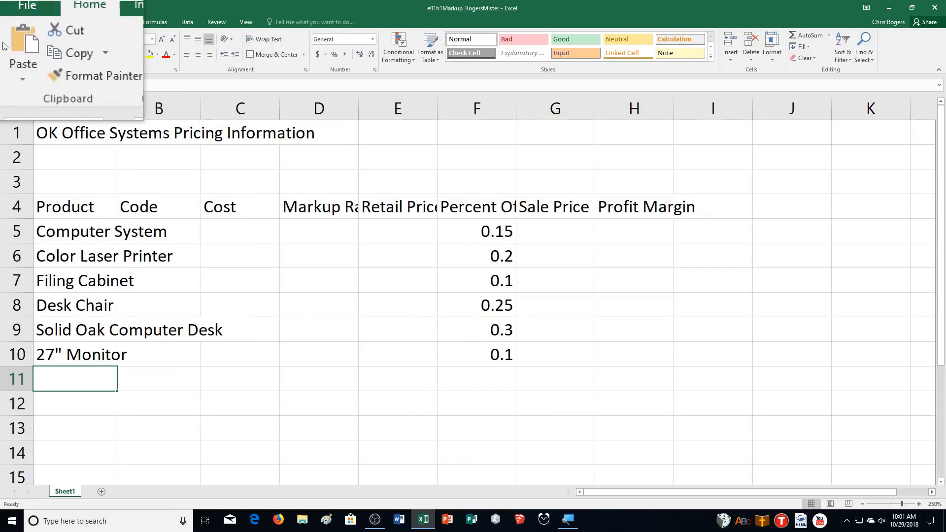
Enter code 101 in cell B5 and auto-fill it down to B10 as a series.
click(144, 237)
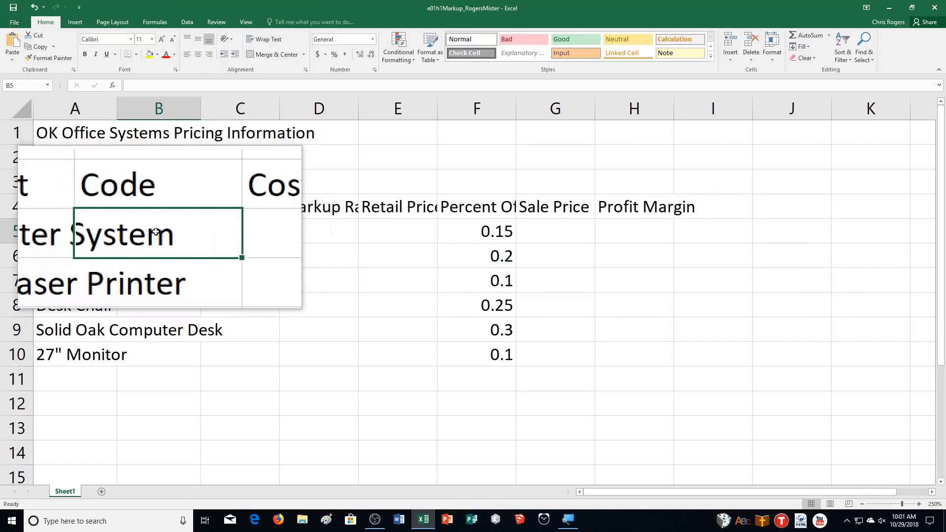
text(101)
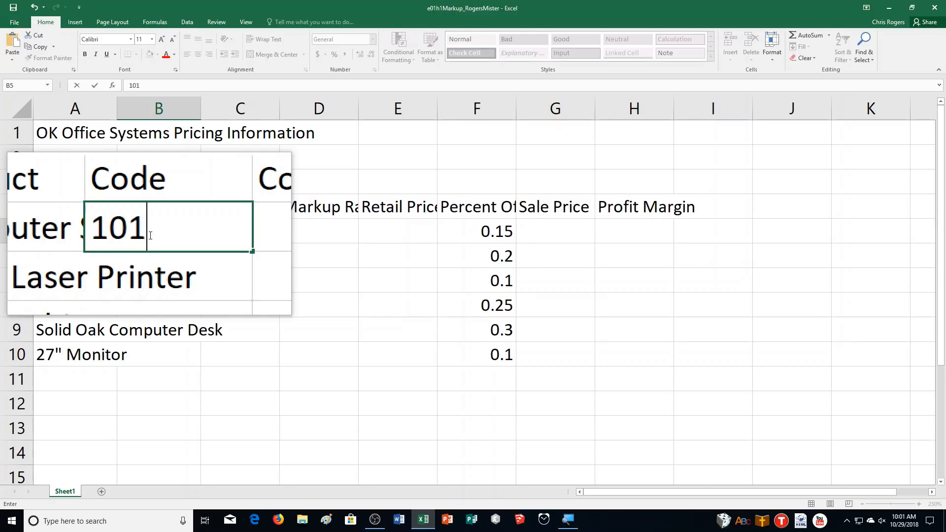
key(ctrl+Return)
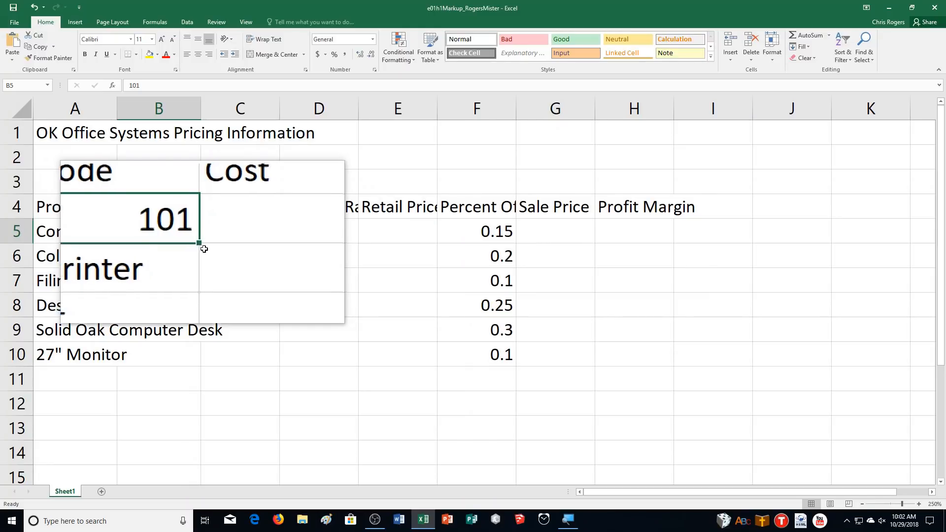
double_click(201, 243)
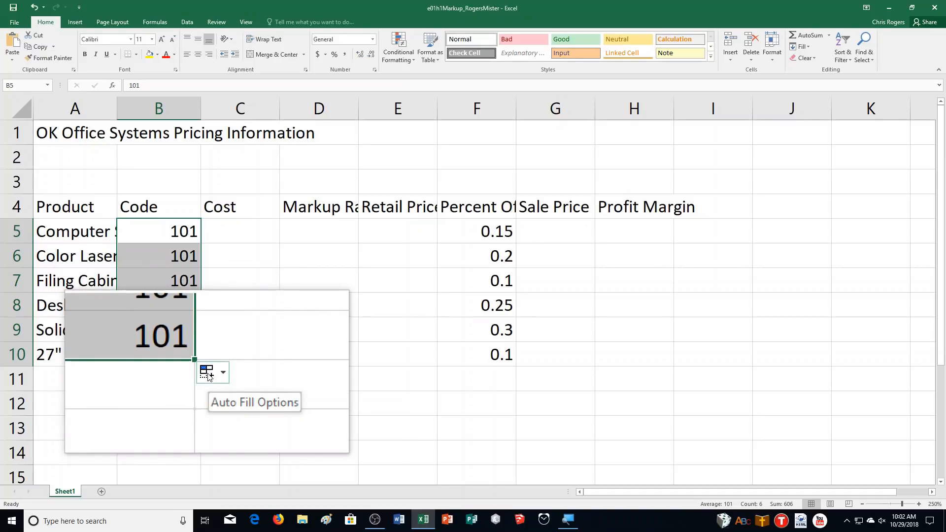
click(209, 375)
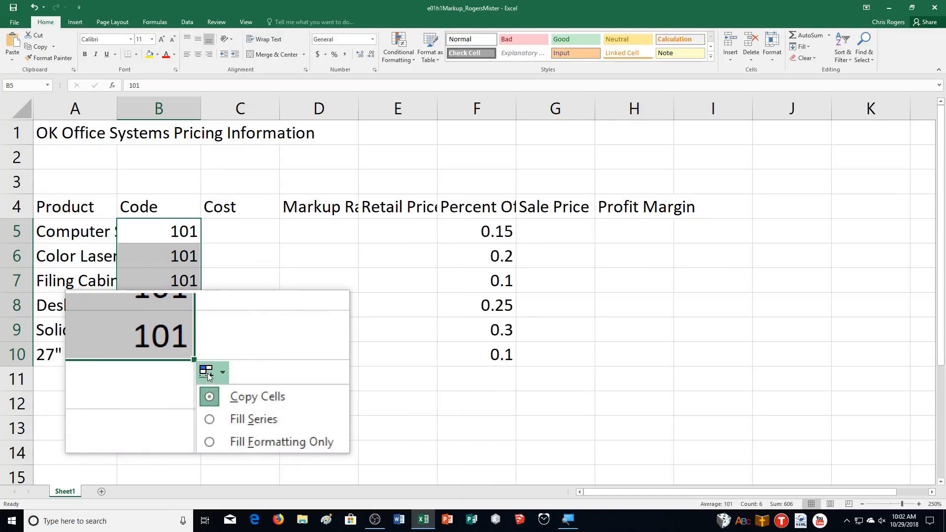
click(215, 398)
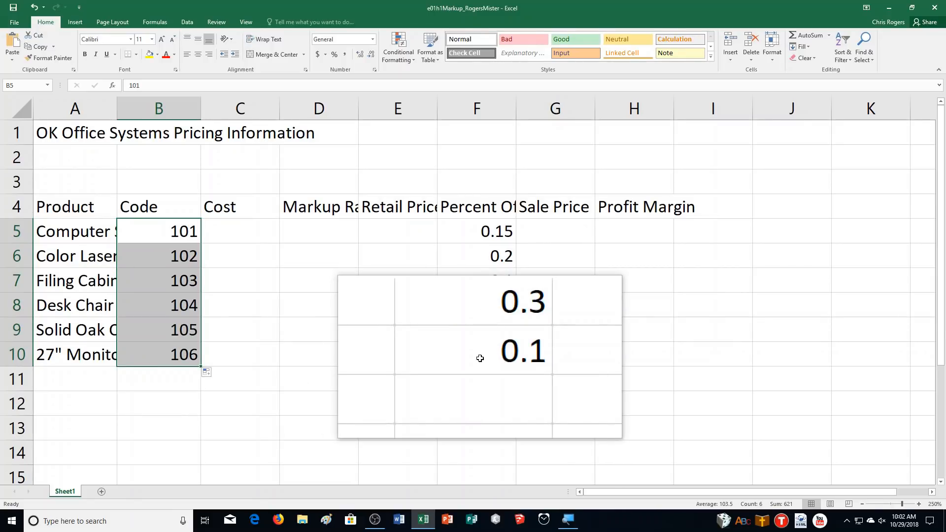
Enter the costs 400, 457.7 and 68.75 in cells C5 to C7.
click(231, 224)
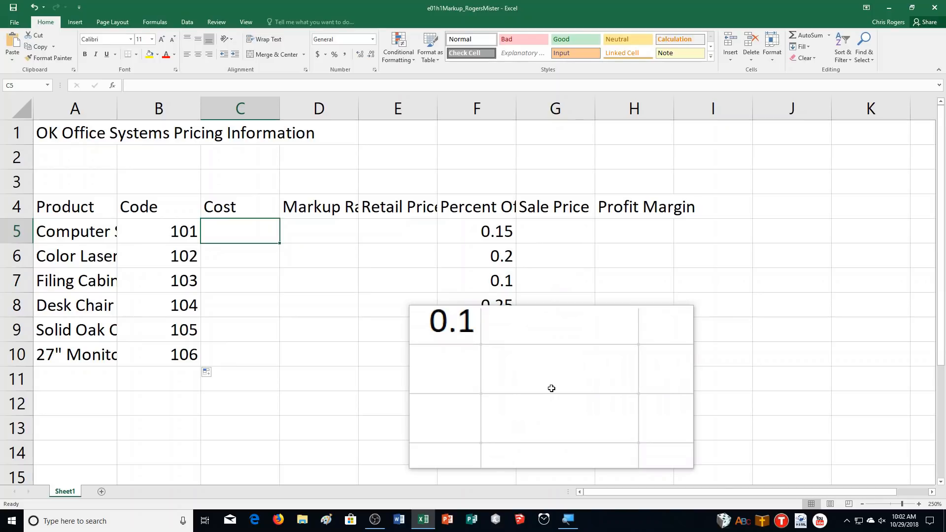
text(400)
key(Return)
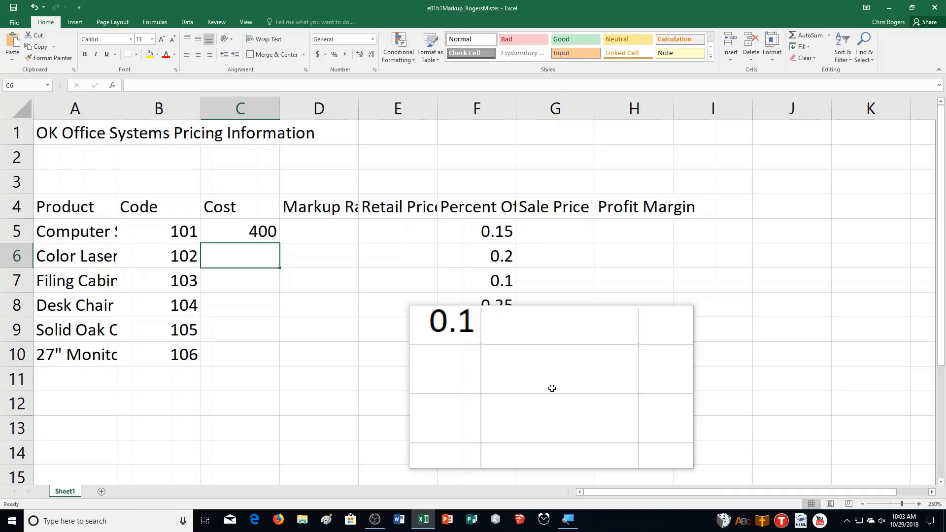
text(457.7)
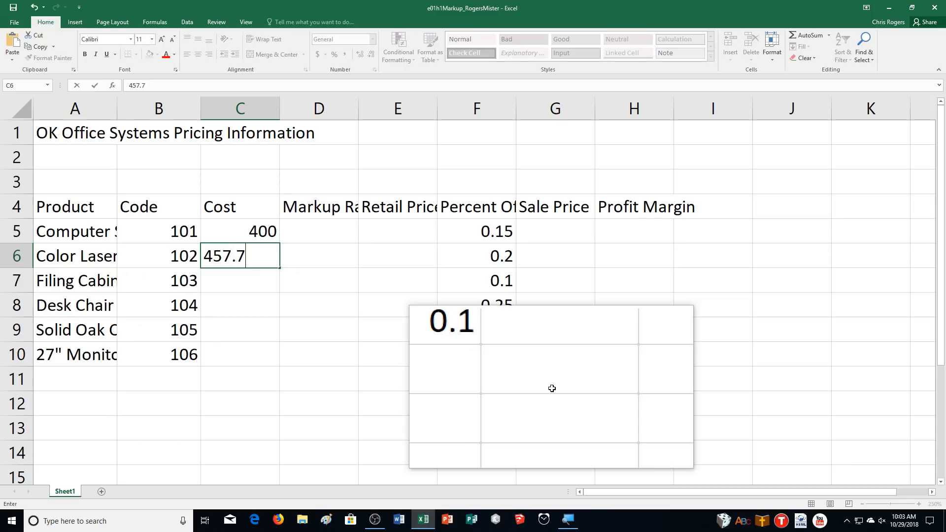
key(Return)
text(68)
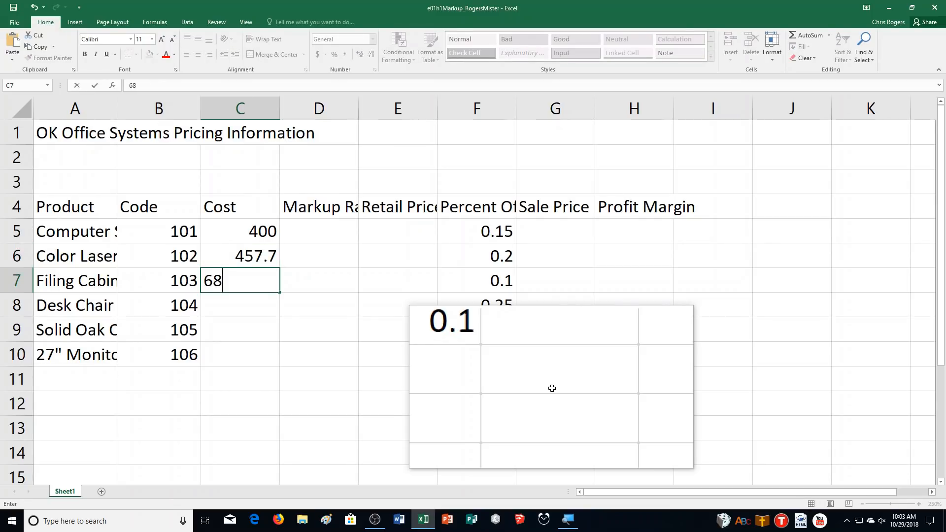
text(.75)
key(Return)
text(75)
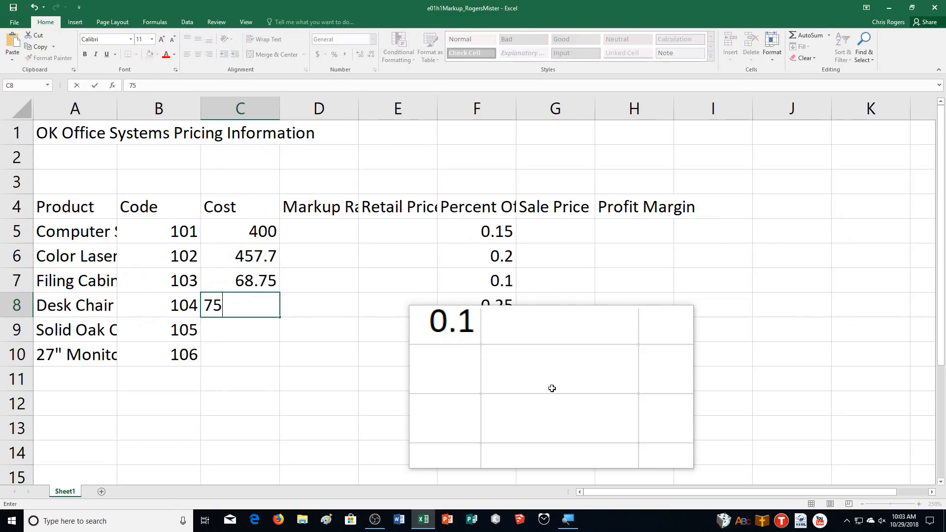
Enter the costs 75, 700 and 195 in cells C8 to C10.
key(Return)
text(700)
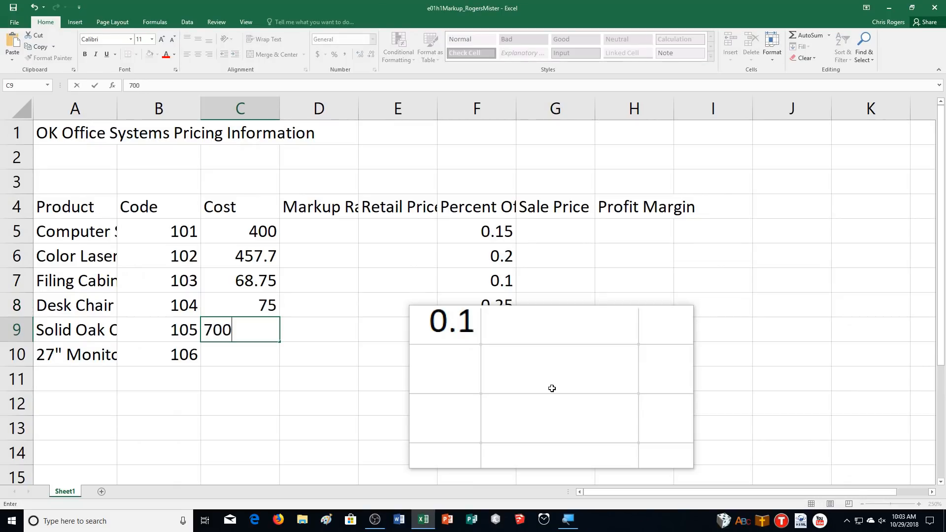
key(Return)
text(195)
key(Return)
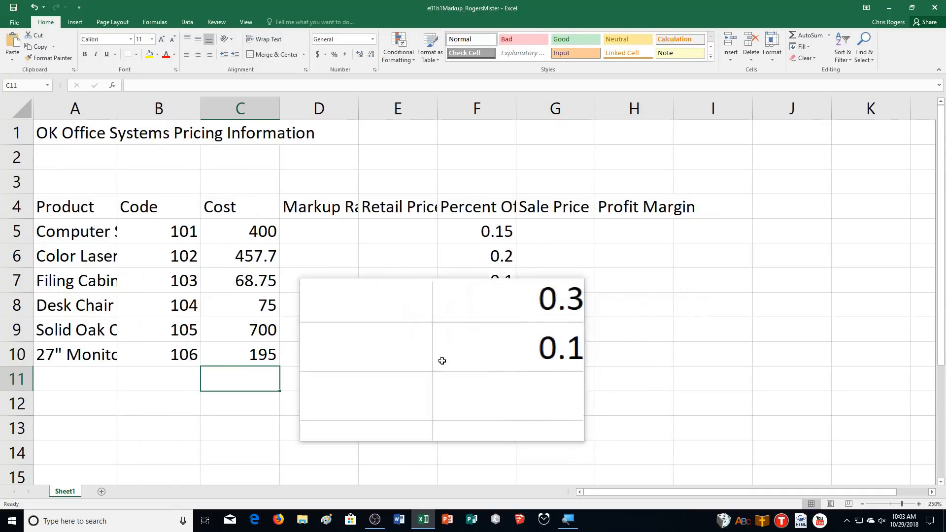
Enter 0.5 as the Computer System's markup rate in cell D5.
click(331, 235)
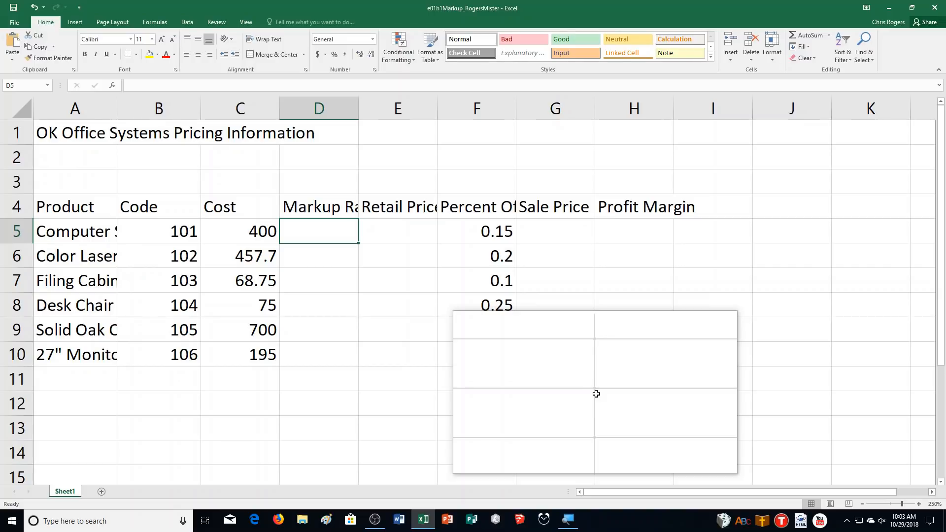
text(0.5)
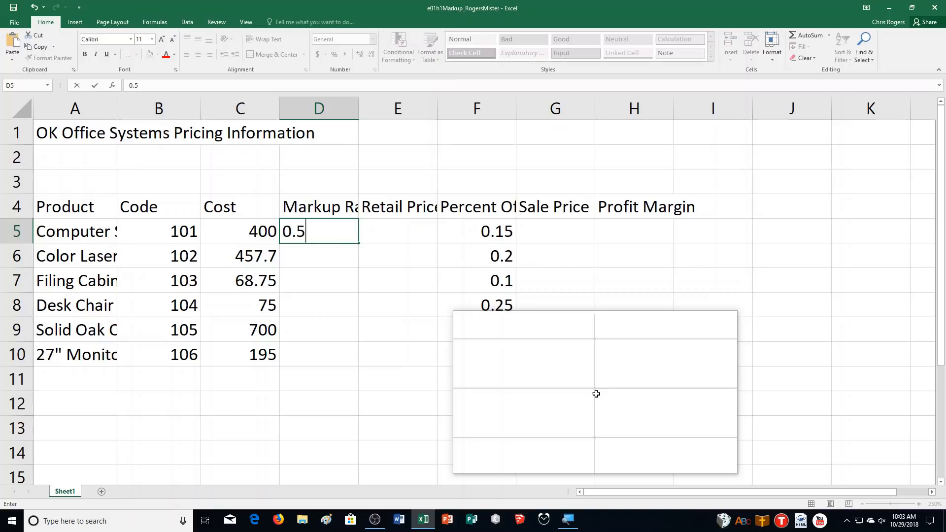
key(Return)
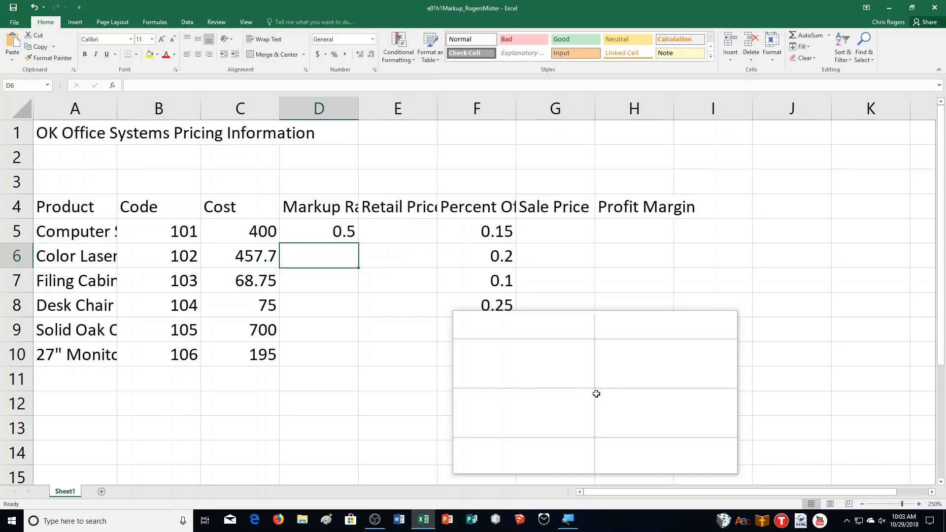
Enter the markup rates 0.75, 0.905 and 1 in cells D6 to D8.
text(0.75)
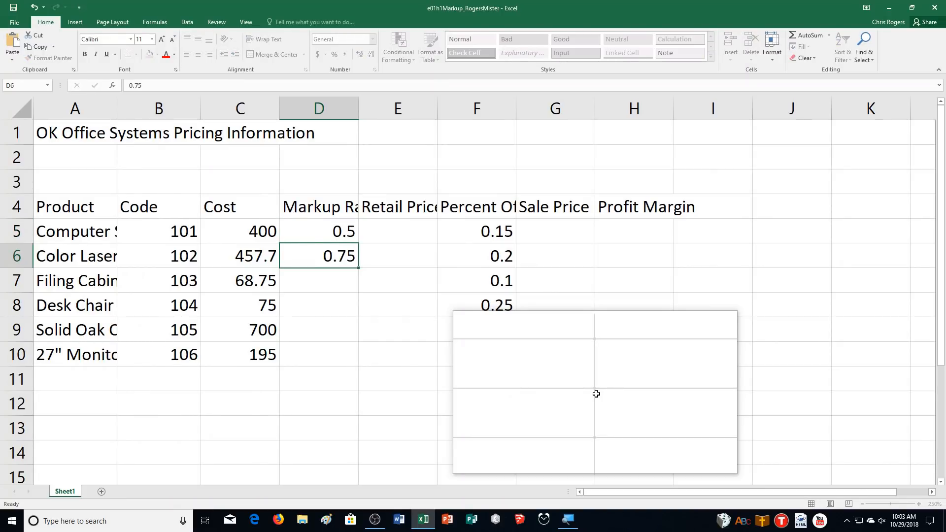
key(Return)
text(0.905)
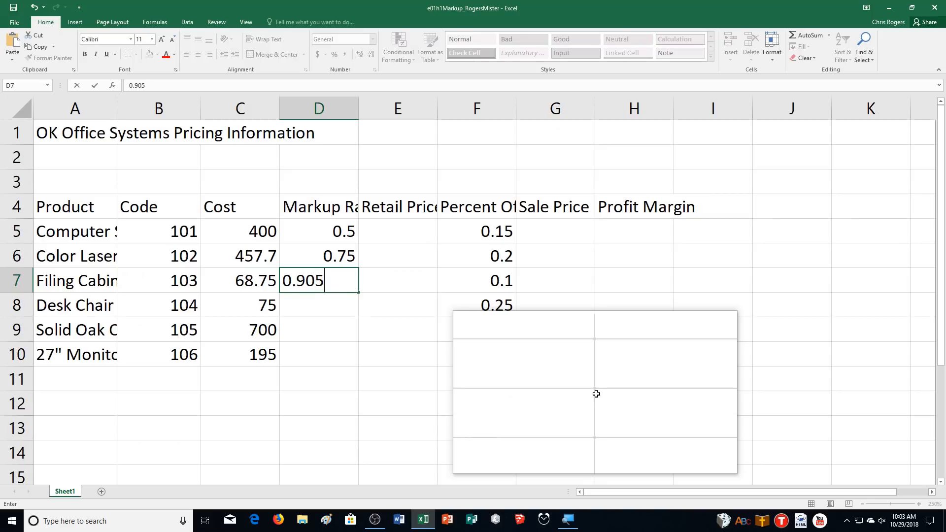
key(Return)
text(1)
key(Return)
Enter the markup rates 1.857 and 0.835 in cells D9 and D10.
text(1.857)
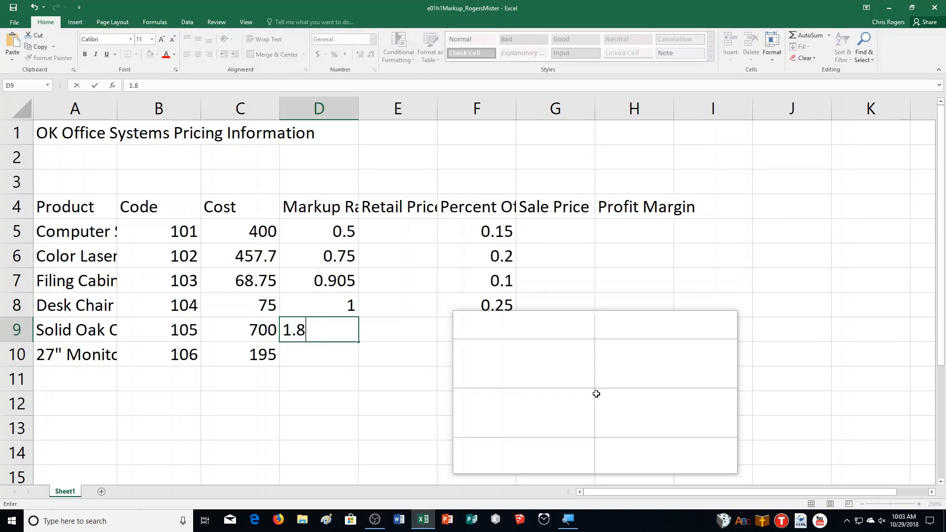
key(ctrl+Return)
key(Return)
text(0.835)
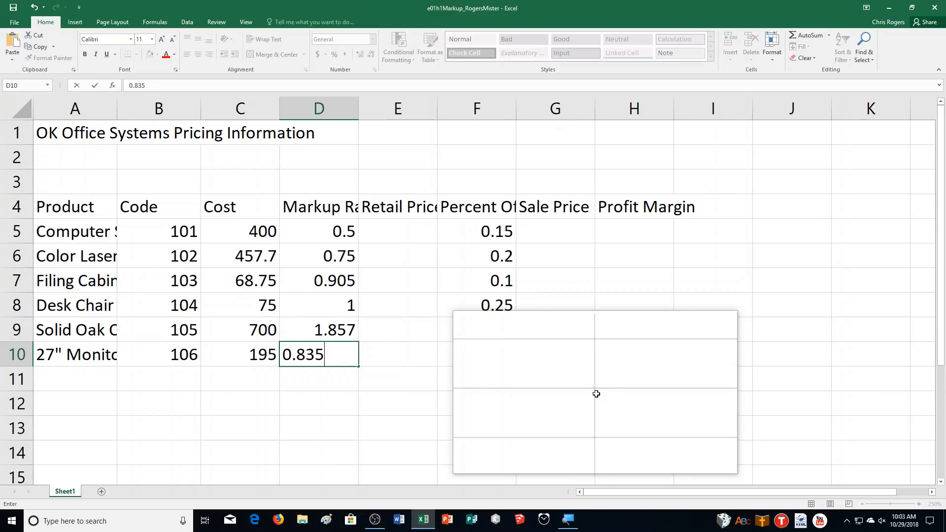
key(Return)
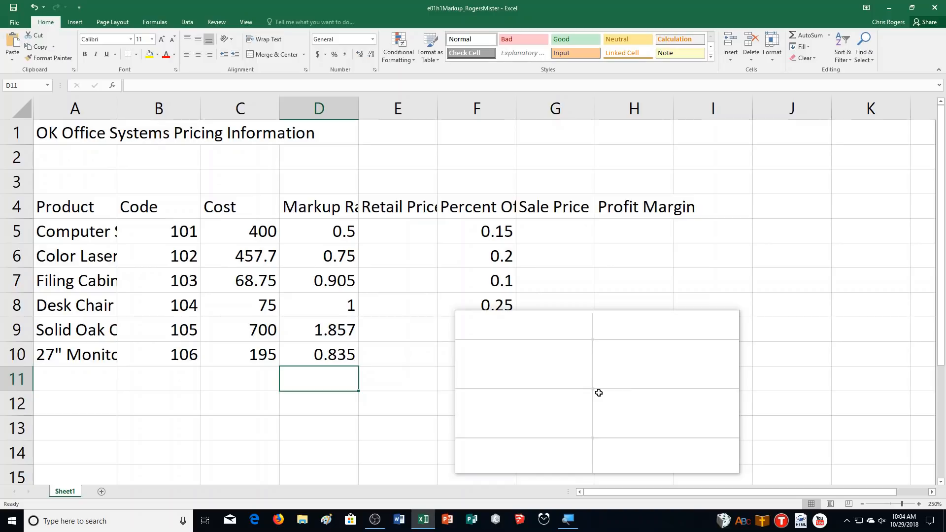
Enter the date as 9/1, without a year, in cell A2 below the title.
drag(599, 393, 568, 381)
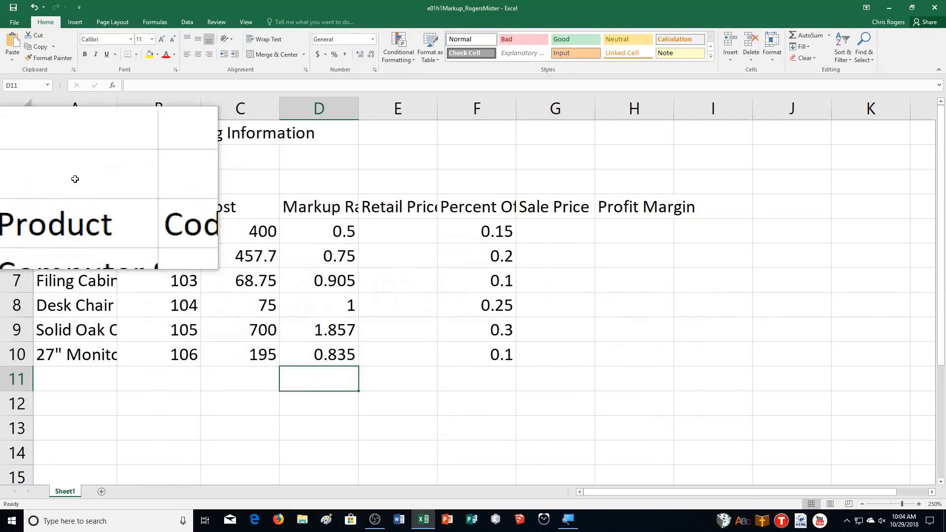
click(54, 152)
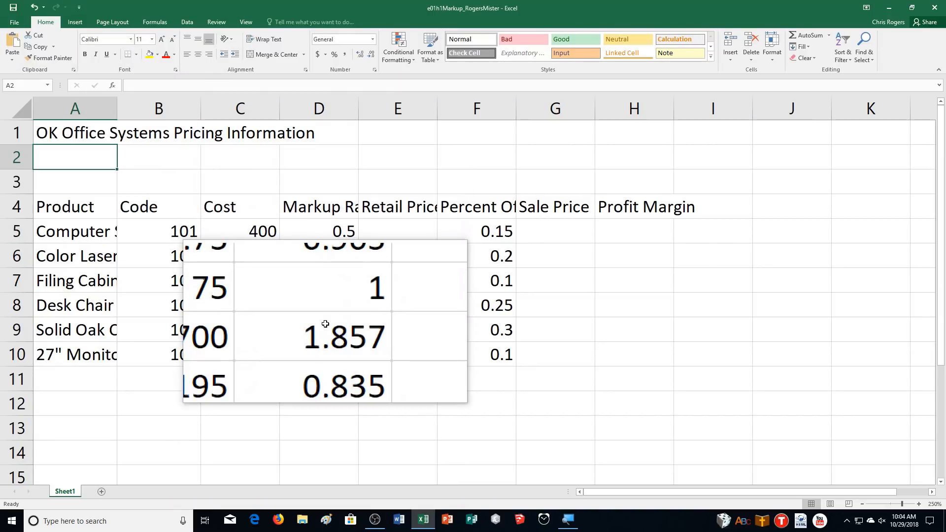
text(9/1)
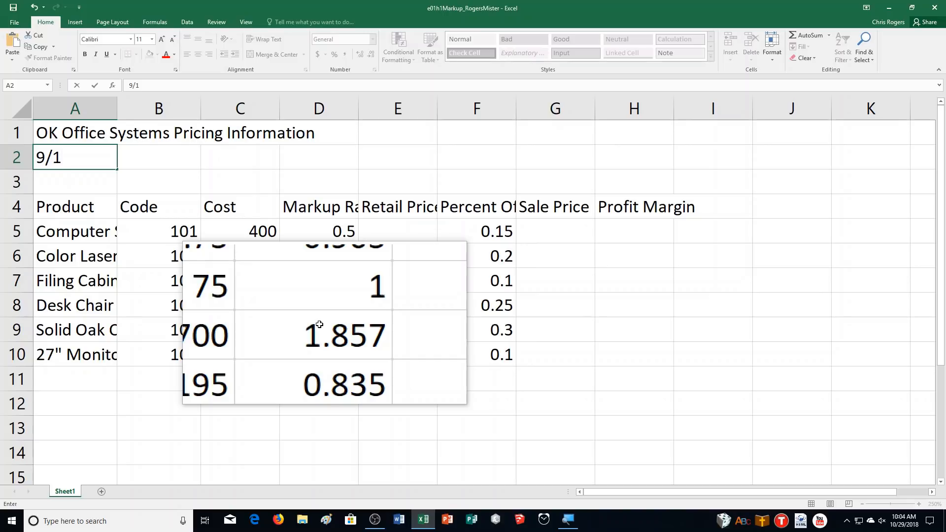
key(Return)
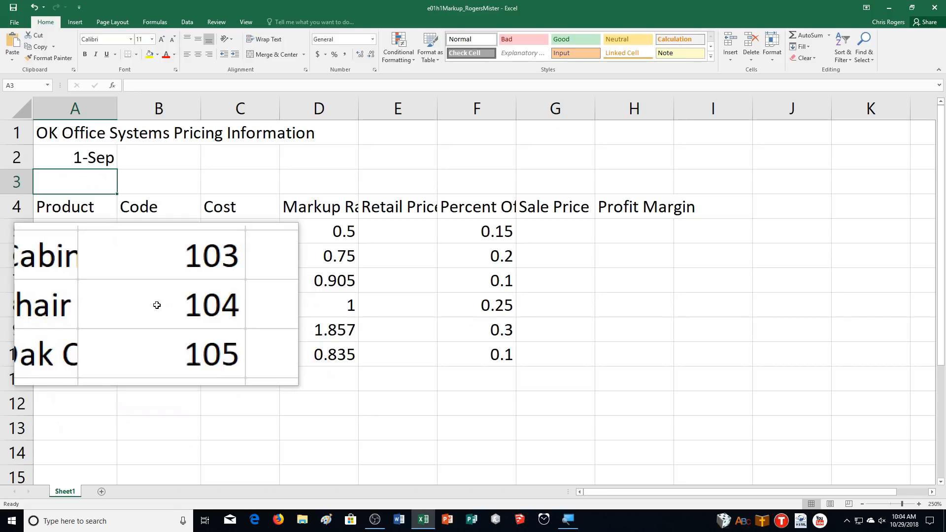
Clear both the contents and the formatting of cell A2 with Clear All.
click(83, 150)
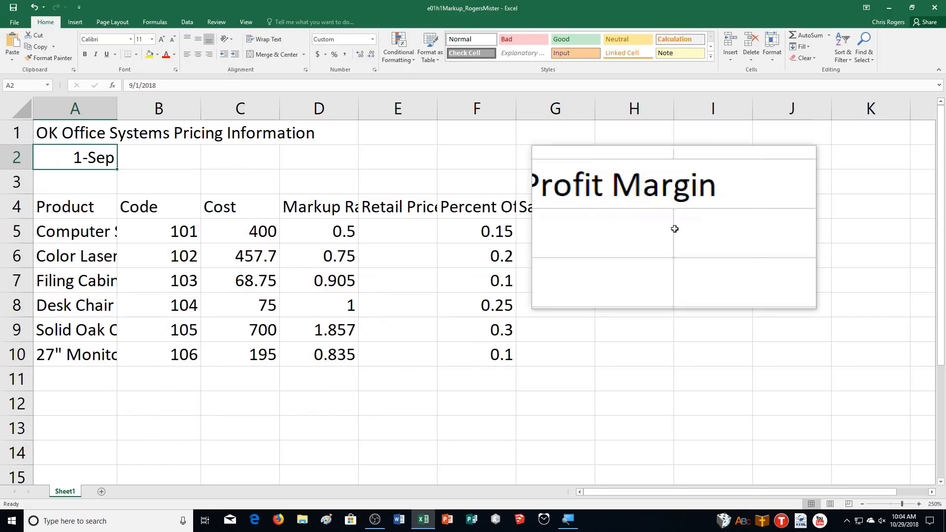
click(814, 57)
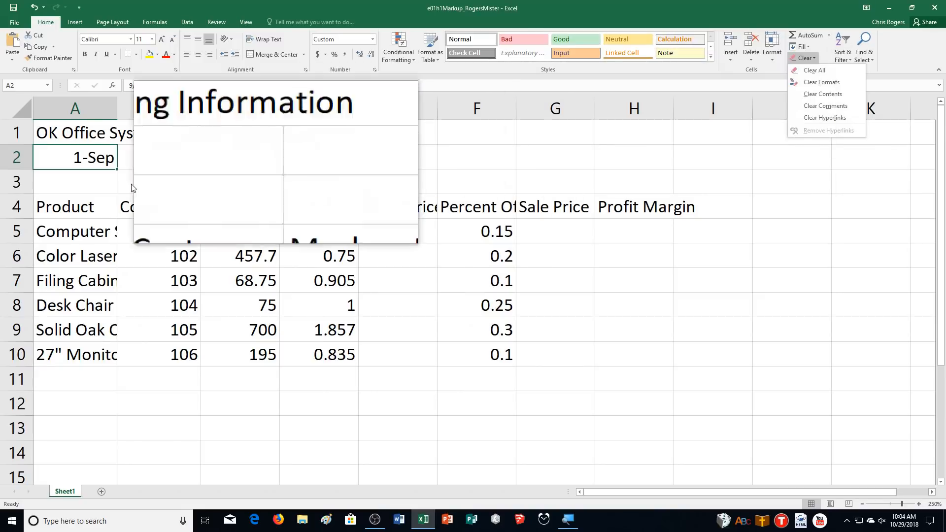
click(820, 70)
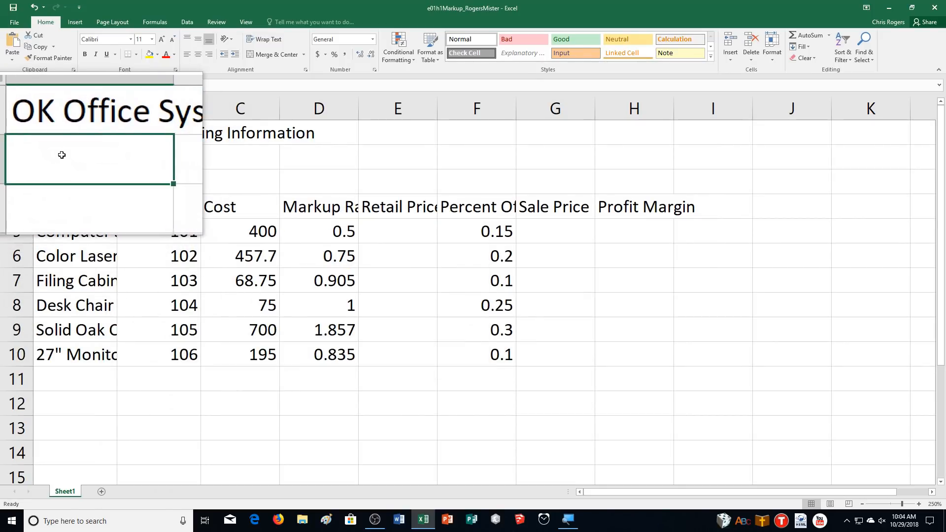
Enter the full date 9/1/2018 in cell A2, keeping that cell selected.
text(9/1/)
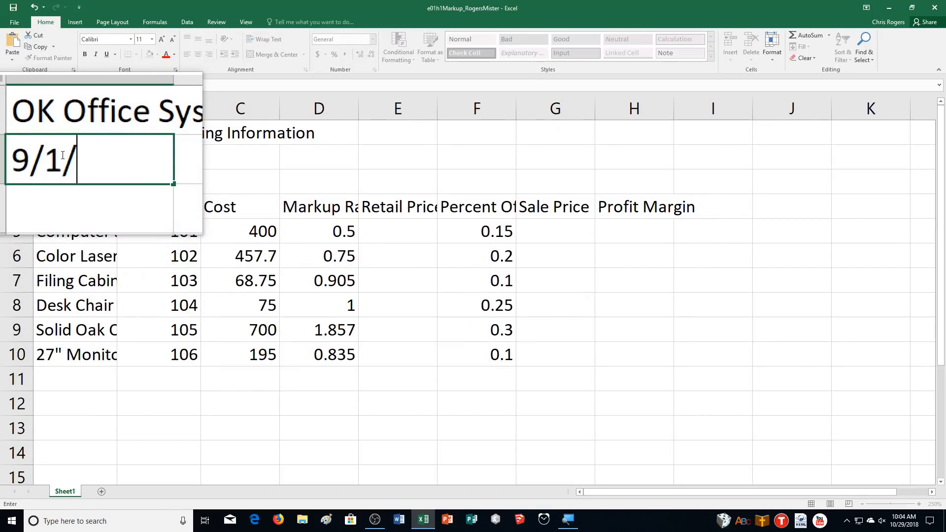
text(2018)
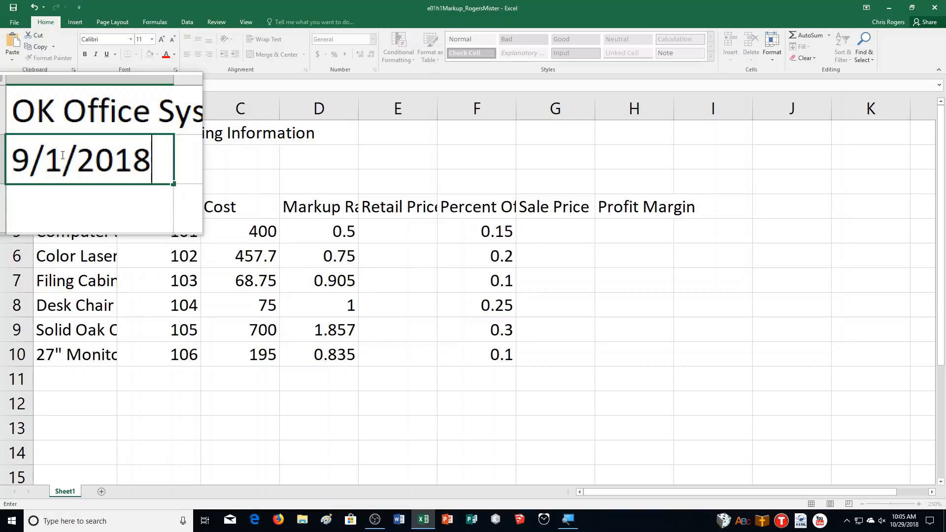
key(ctrl+Return)
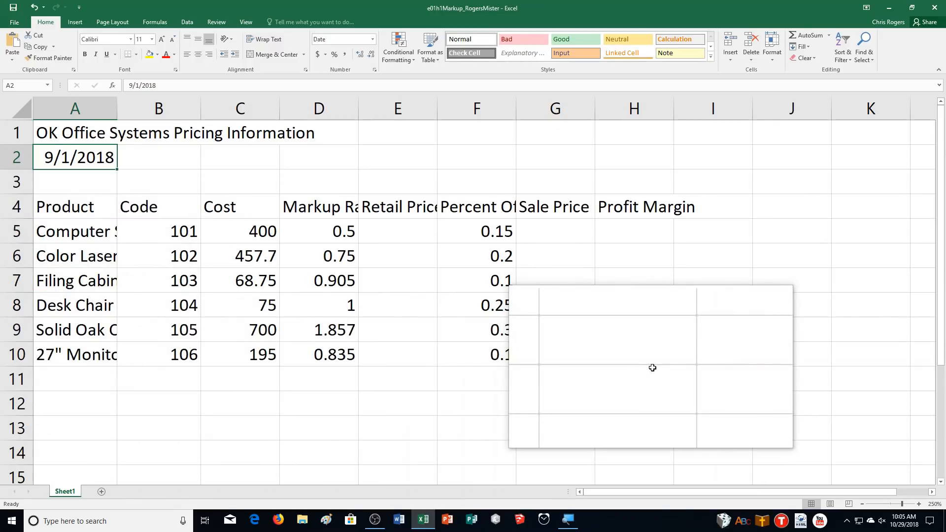
click(847, 524)
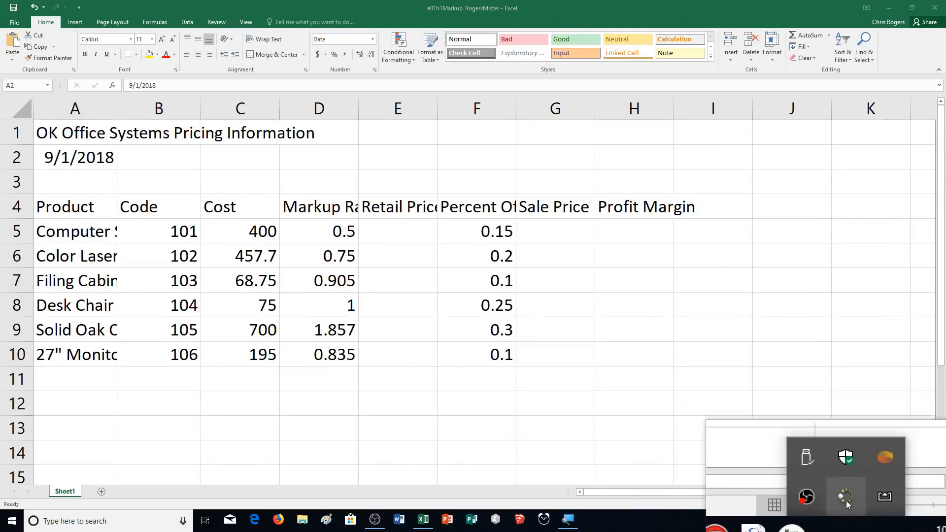